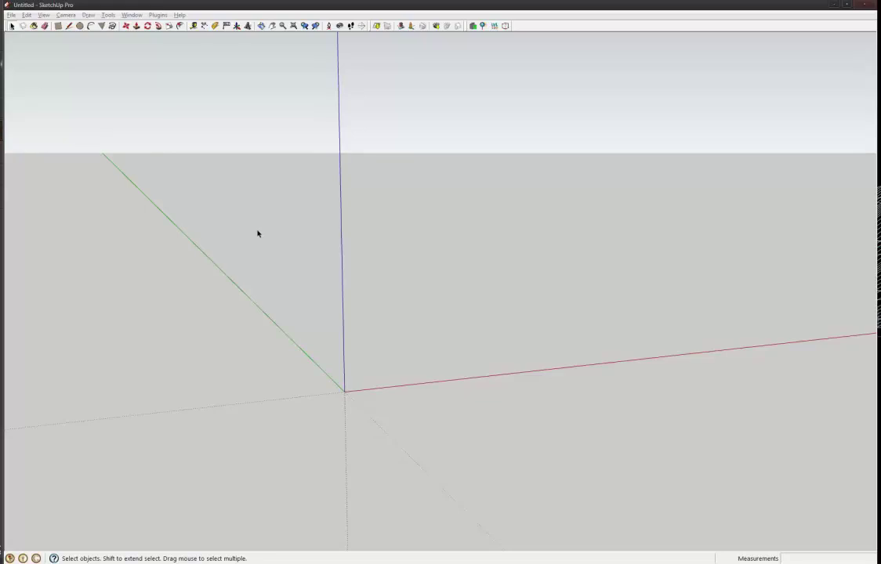
# Draw a rectangle on the ground from the origin between the red and green axes and pull it up into a box
pyautogui.press('r')
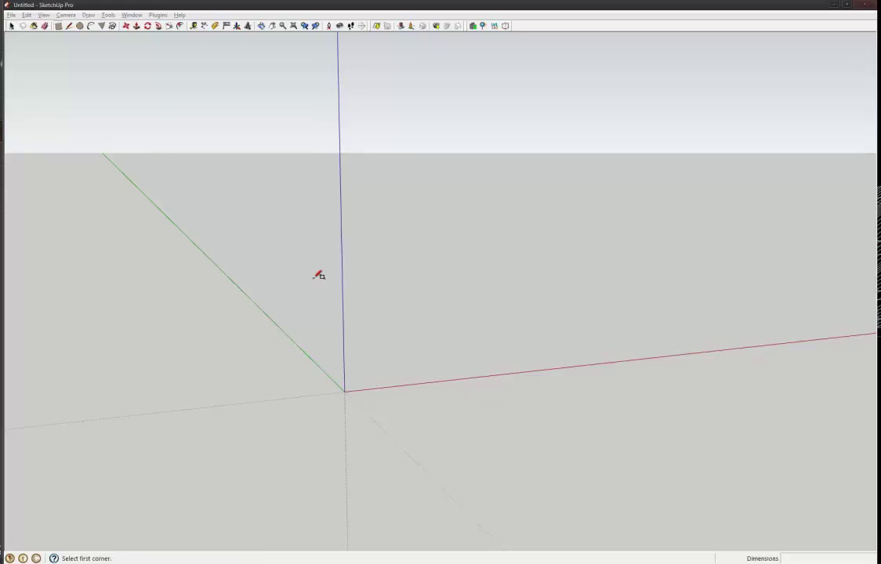
pyautogui.click(345, 390)
pyautogui.click(471, 336)
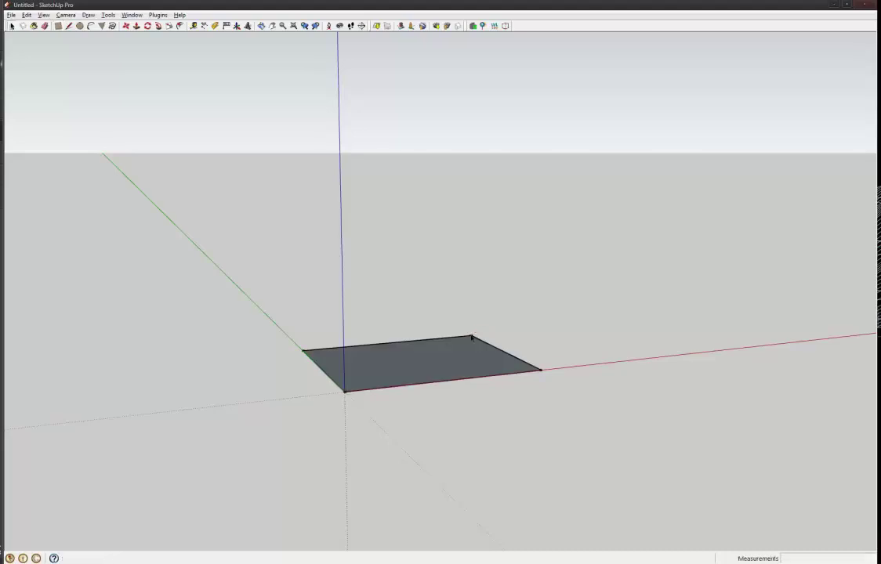
pyautogui.press('p')
pyautogui.moveTo(449, 370); pyautogui.dragTo(447, 290)
pyautogui.press('space')
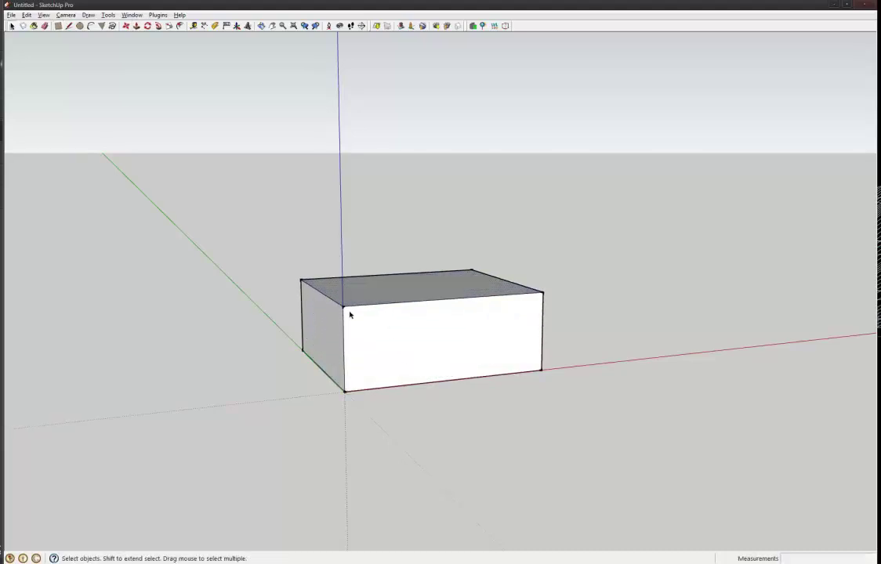
# Select the whole box and make it a component, keeping the default name and replacing the selection with the component
pyautogui.moveTo(351, 314); pyautogui.dragTo(398, 333, button='middle')
pyautogui.tripleClick(369, 329)
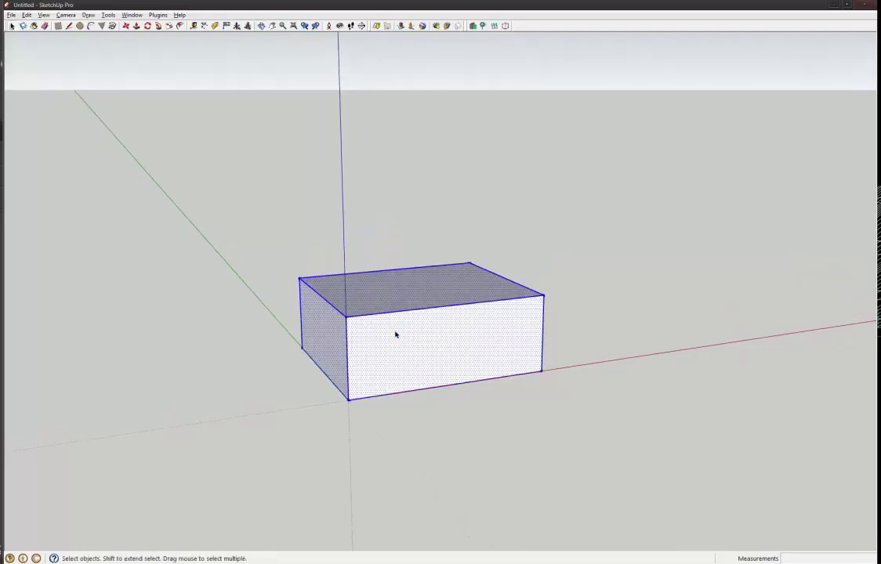
pyautogui.press('g')
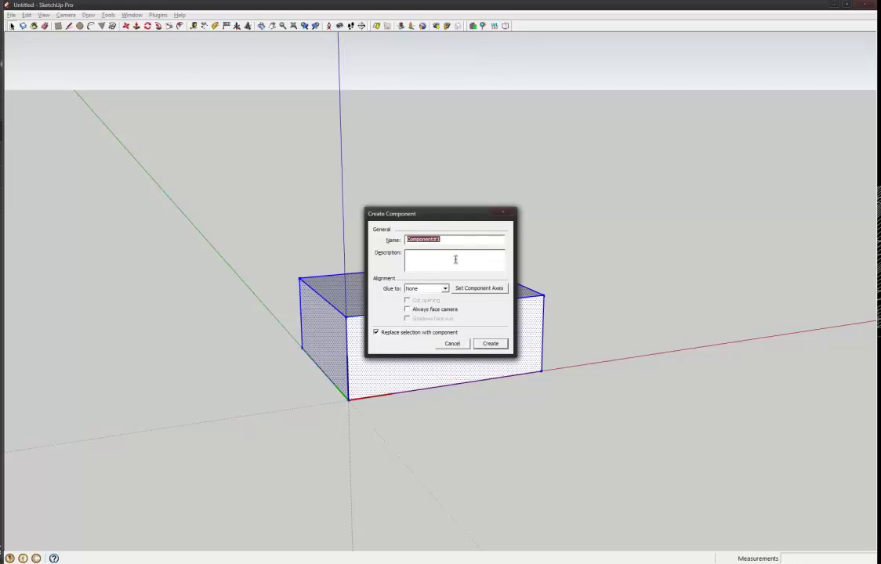
pyautogui.click(452, 343)
pyautogui.rightClick(434, 294)
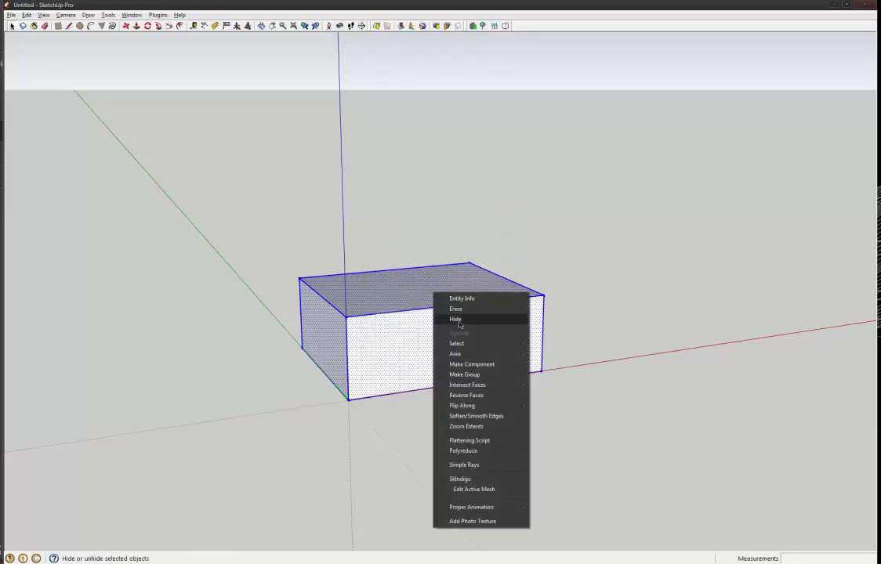
pyautogui.click(472, 365)
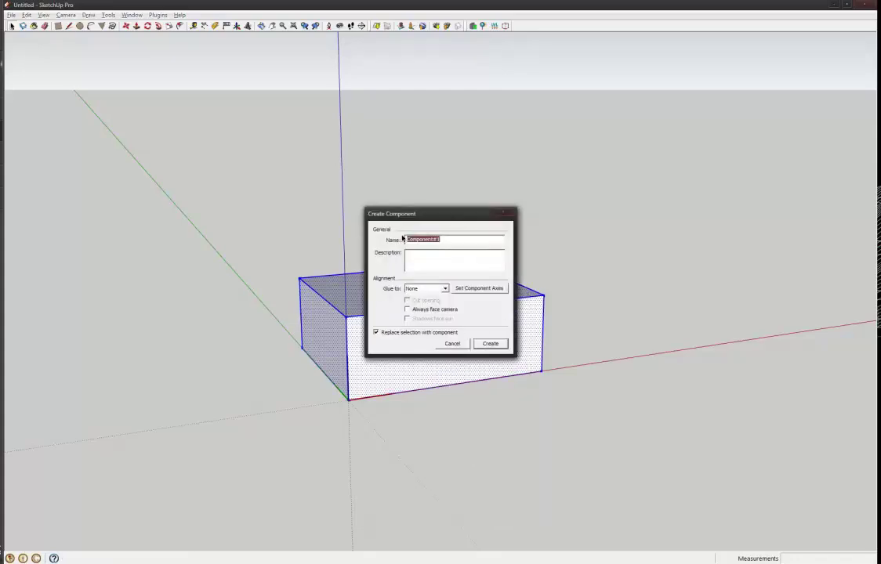
pyautogui.click(486, 345)
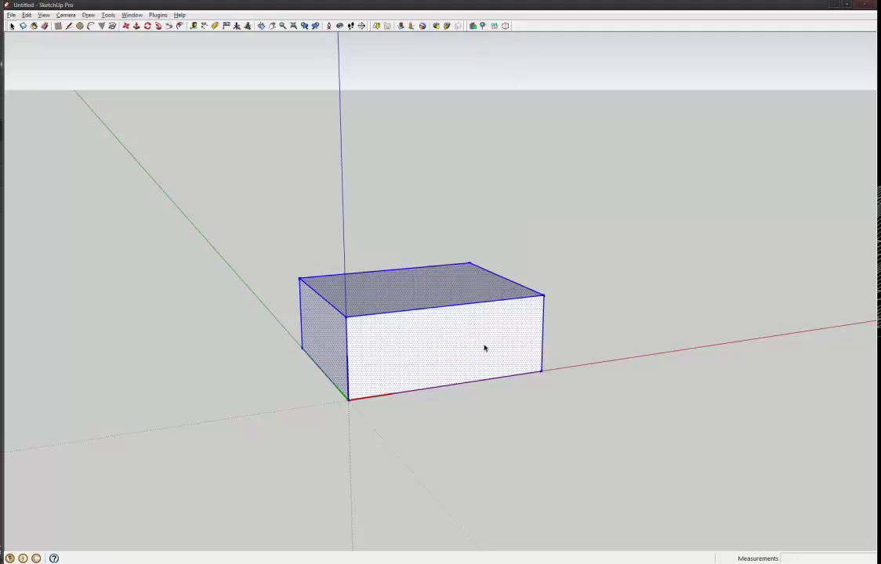
# Open the PlayUp preferences and show the CryENGINE 3 settings
pyautogui.moveTo(475, 342); pyautogui.dragTo(443, 320, button='middle')
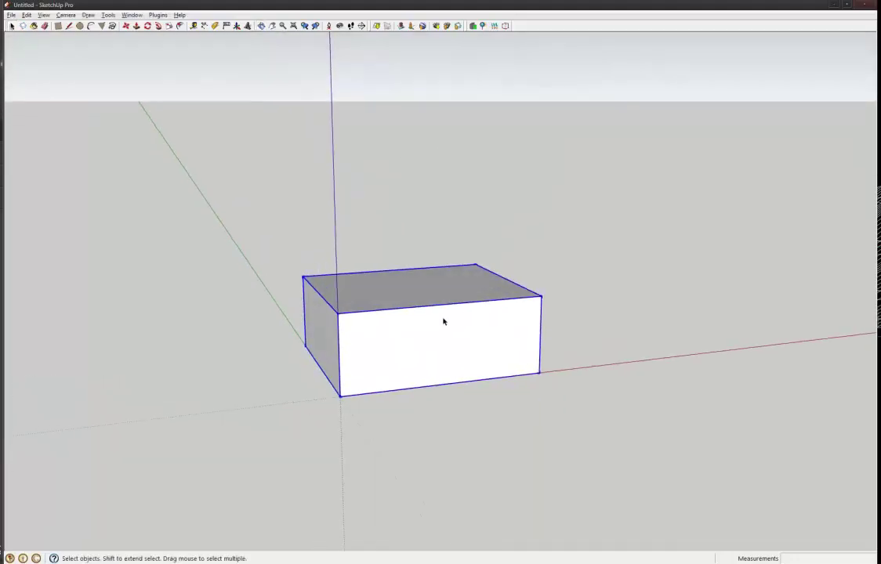
pyautogui.scroll(-3, 382, 330)
pyautogui.scroll(2, 383, 322)
pyautogui.moveTo(381, 322)
pyautogui.mouseDown(button='middle')
pyautogui.moveTo(399, 321)
pyautogui.moveTo(391, 318)
pyautogui.mouseUp(button='middle')
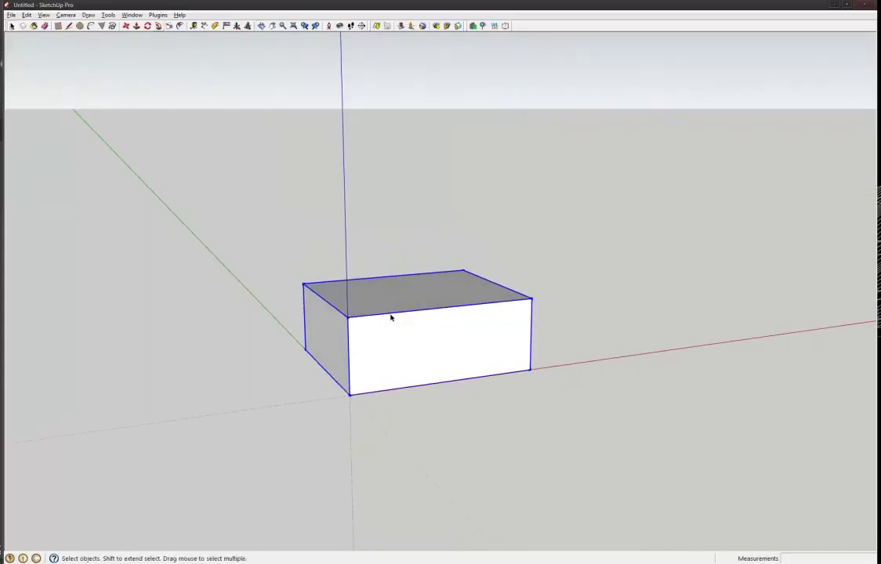
pyautogui.click(161, 17)
pyautogui.moveTo(226, 268)
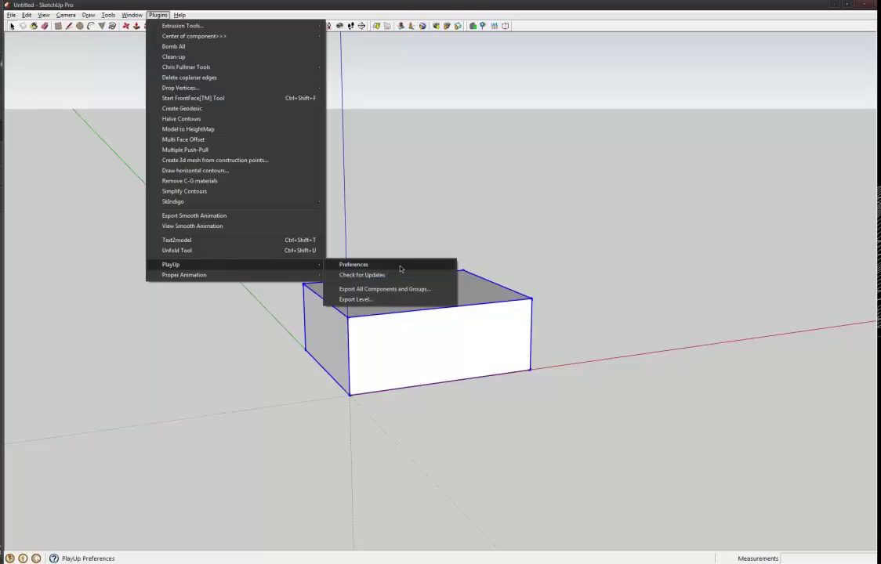
pyautogui.click(400, 268)
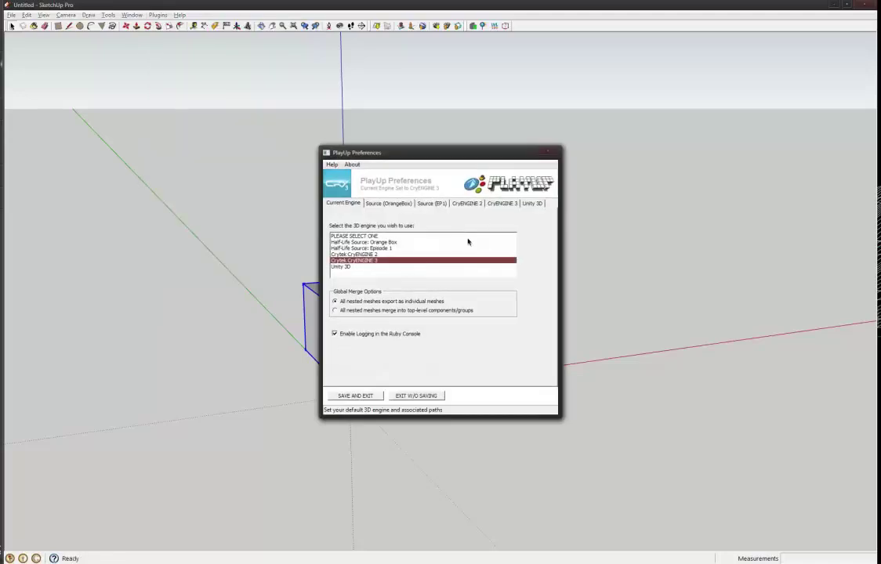
pyautogui.click(503, 204)
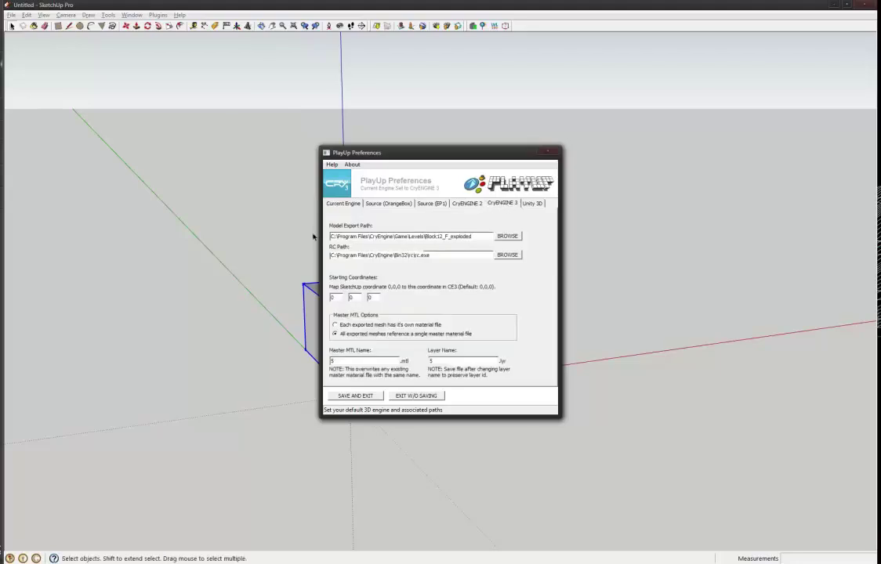
# Set the model export path to a new folder named ExportTutorial_SU inside CryEngine's Game\Levels folder
pyautogui.click(507, 236)
pyautogui.moveTo(546, 177)
pyautogui.mouseDown()
pyautogui.moveTo(543, 258)
pyautogui.moveTo(545, 173)
pyautogui.mouseUp()
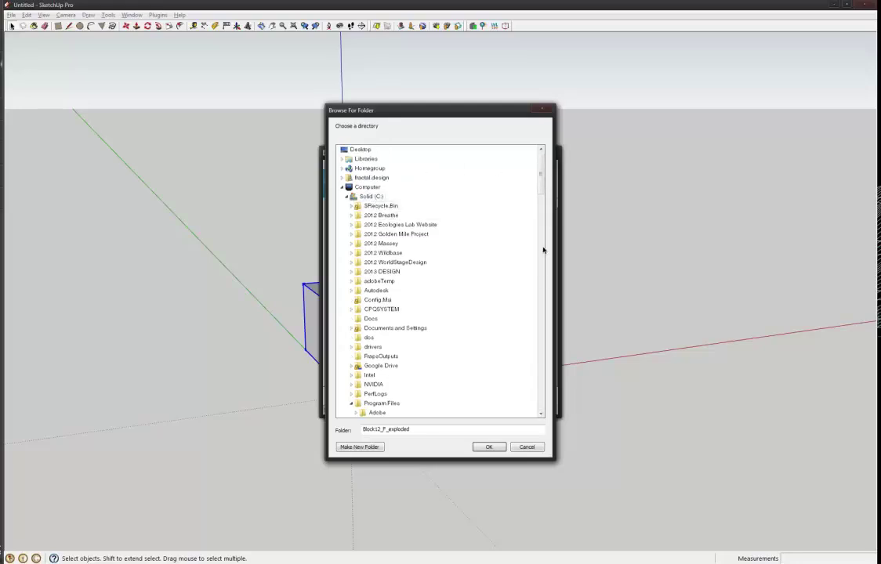
pyautogui.moveTo(540, 187); pyautogui.dragTo(540, 222)
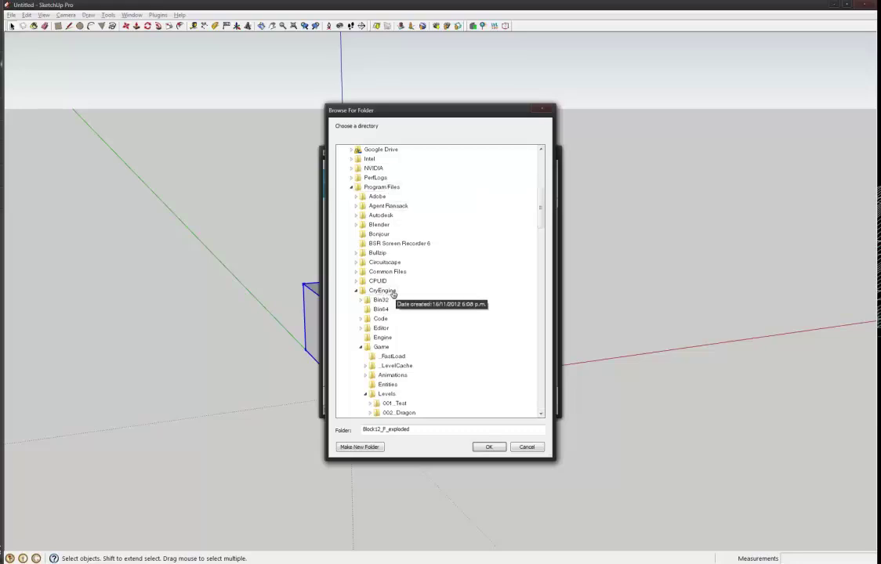
pyautogui.moveTo(541, 210); pyautogui.dragTo(541, 231)
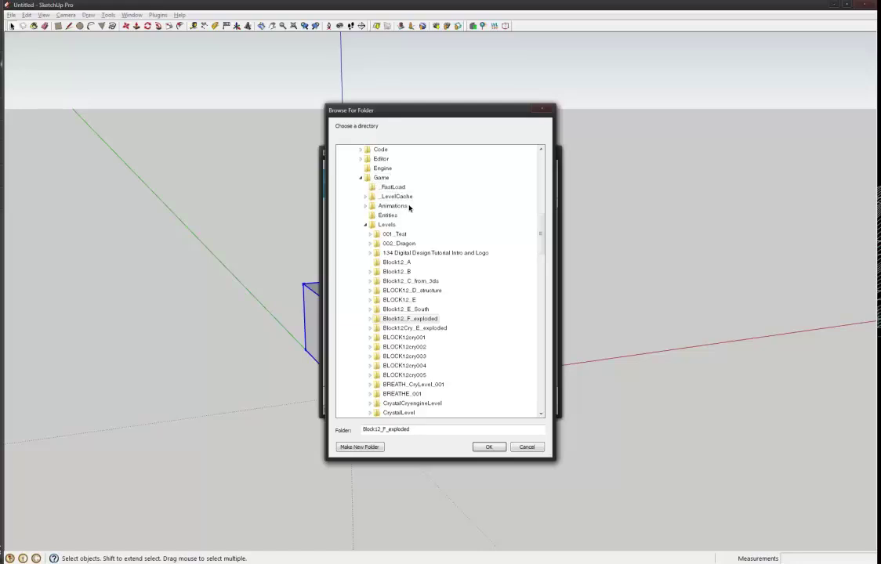
pyautogui.click(383, 225)
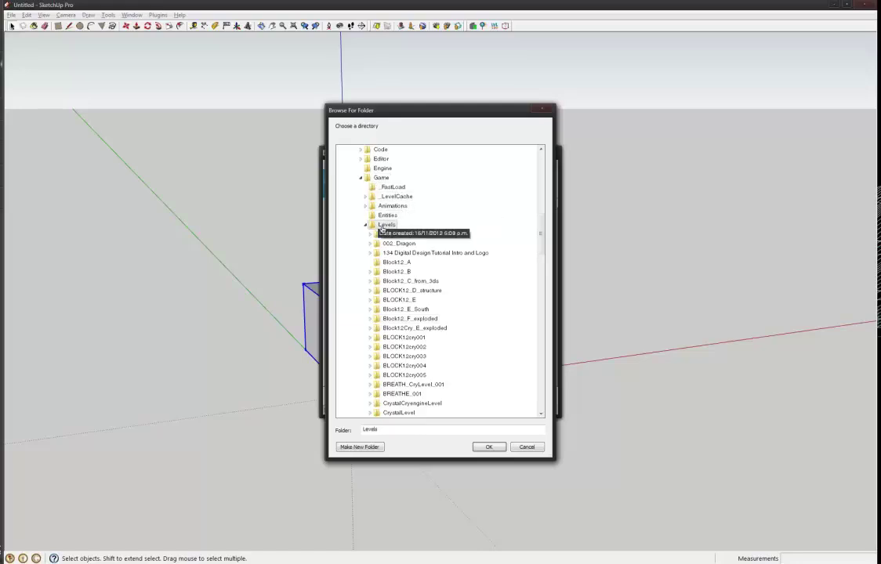
pyautogui.click(371, 447)
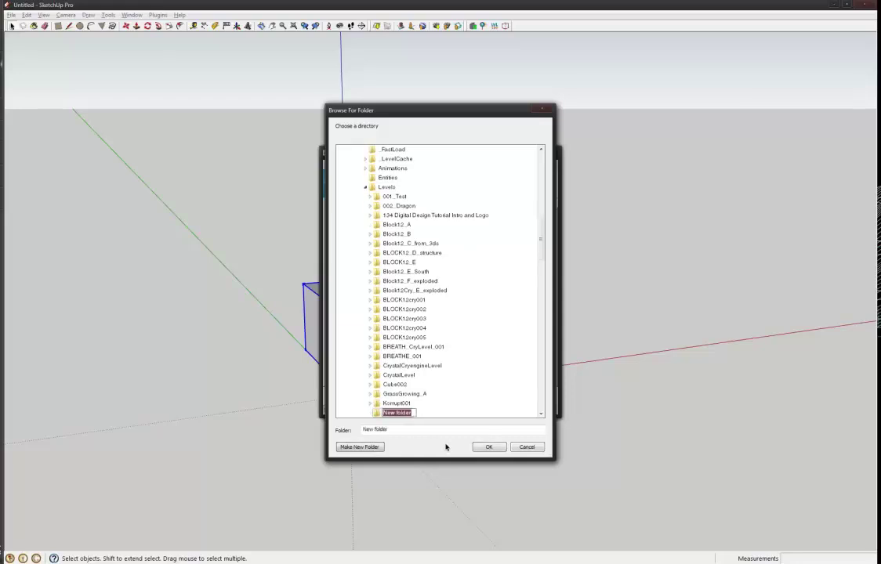
pyautogui.write('Export')
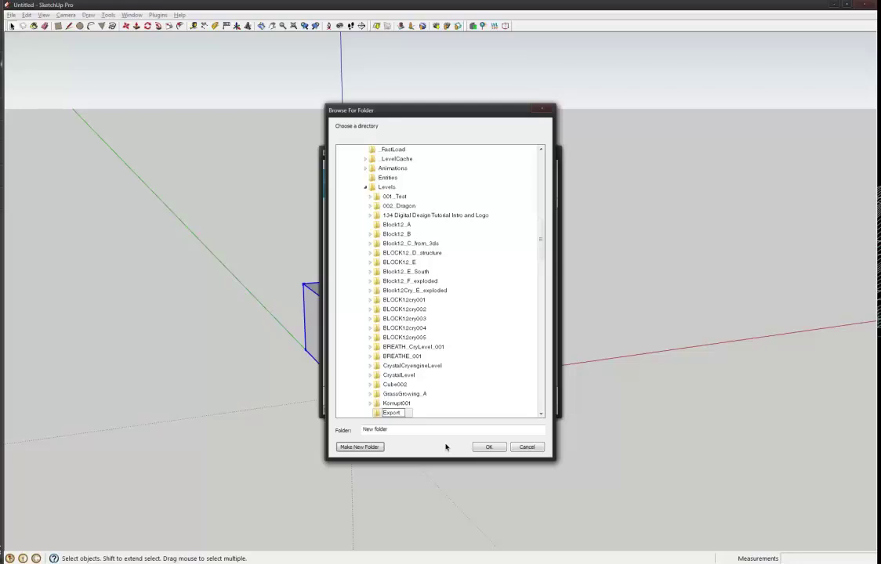
pyautogui.write('Tutorial_SU')
pyautogui.press('Return')
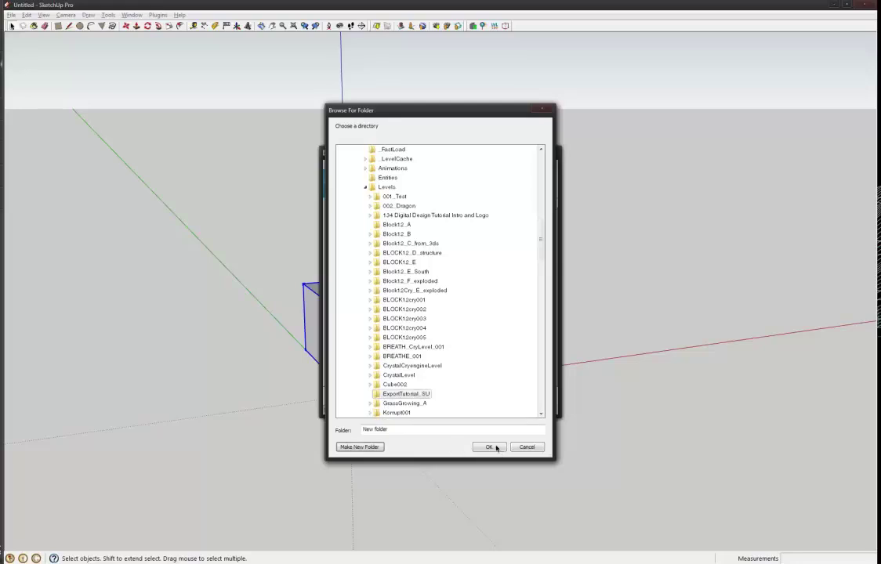
pyautogui.click(488, 446)
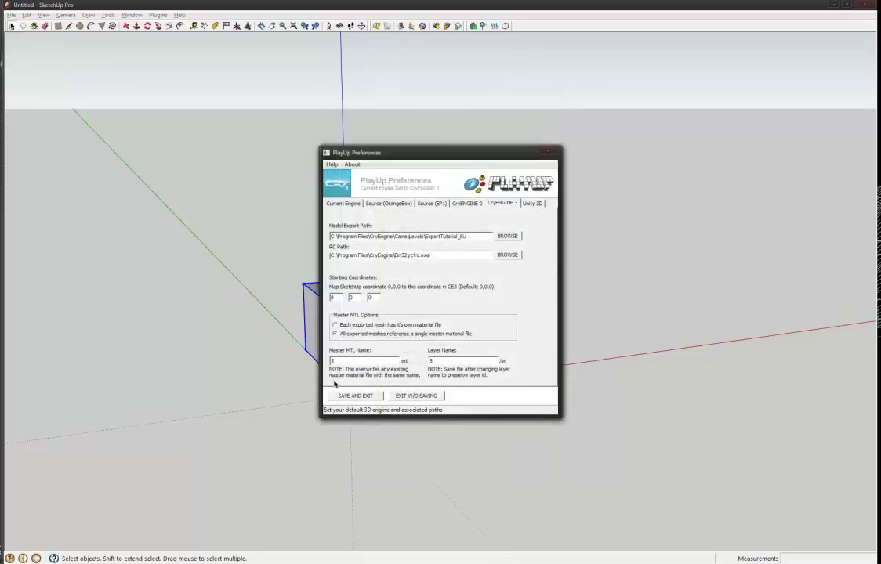
# Name the master material file ExportTutorial and the layer ExportTutorialLayer in the CryENGINE 3 settings
pyautogui.click(391, 361)
pyautogui.doubleClick(395, 361)
pyautogui.write('ExportTutorial')
pyautogui.doubleClick(471, 360)
pyautogui.write('E')
pyautogui.click(453, 361)
pyautogui.write('ortTutorial')
# Check that Crytek CryENGINE 3 is the current engine and save the PlayUp preferences
pyautogui.click(344, 202)
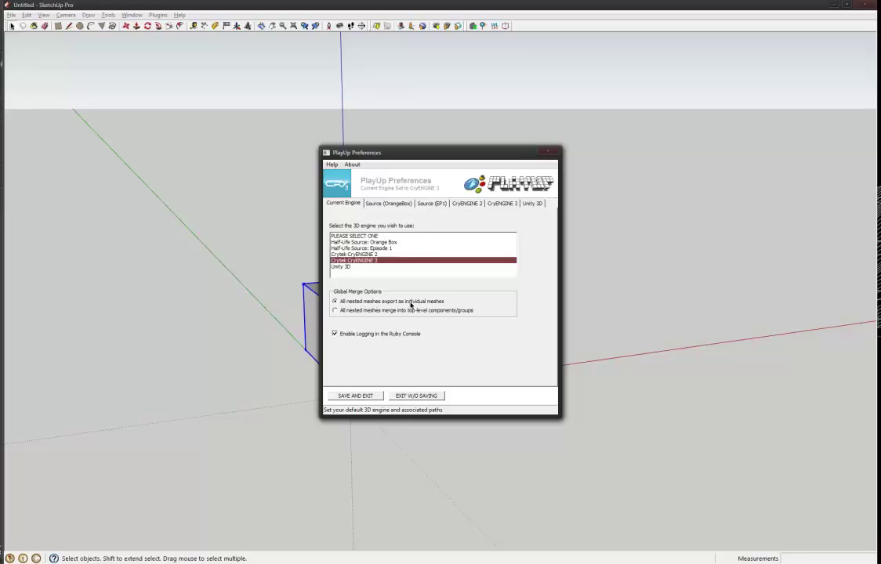
pyautogui.click(363, 395)
pyautogui.click(454, 306)
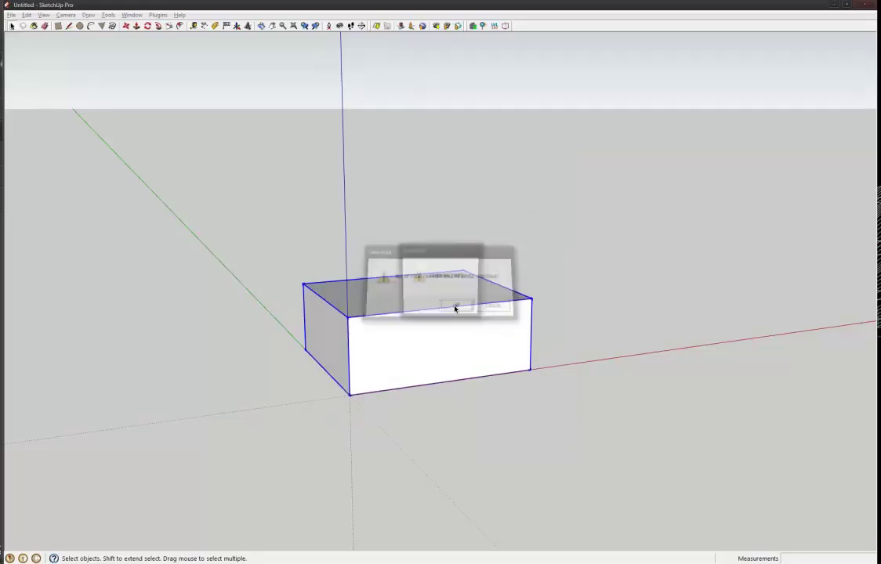
pyautogui.click(457, 308)
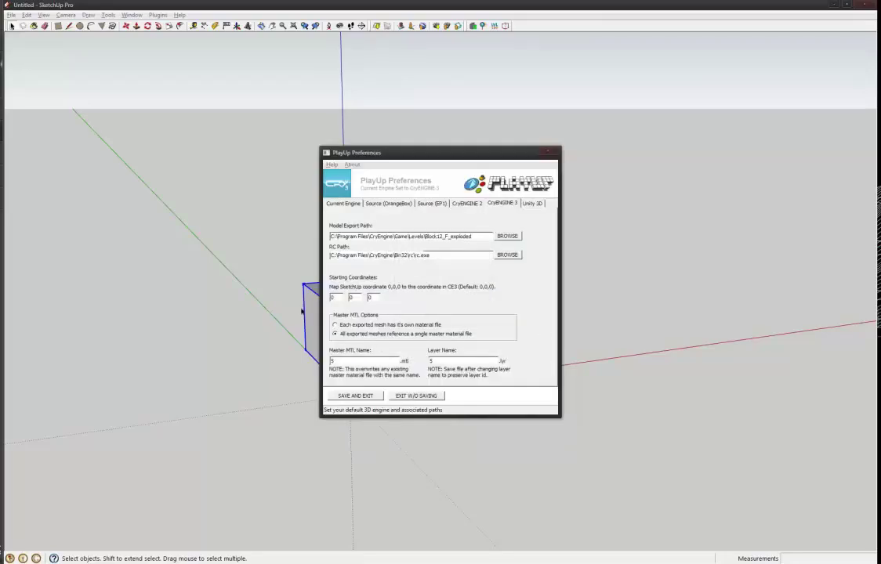
# Export the entire level from the box component with PlayUp Tools, overwriting the master material file if it already exists
pyautogui.moveTo(333, 308)
pyautogui.mouseDown(button='middle')
pyautogui.moveTo(340, 321)
pyautogui.moveTo(377, 319)
pyautogui.mouseUp(button='middle')
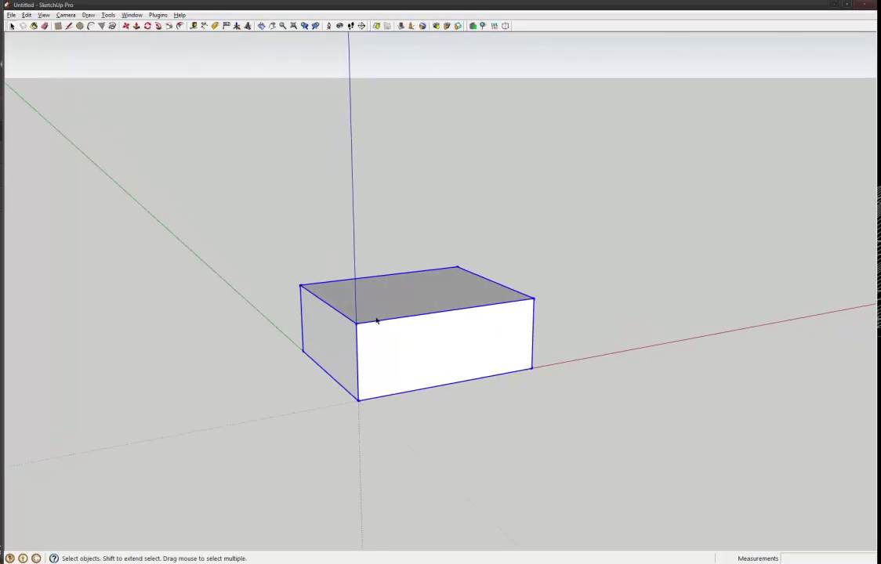
pyautogui.rightClick(418, 291)
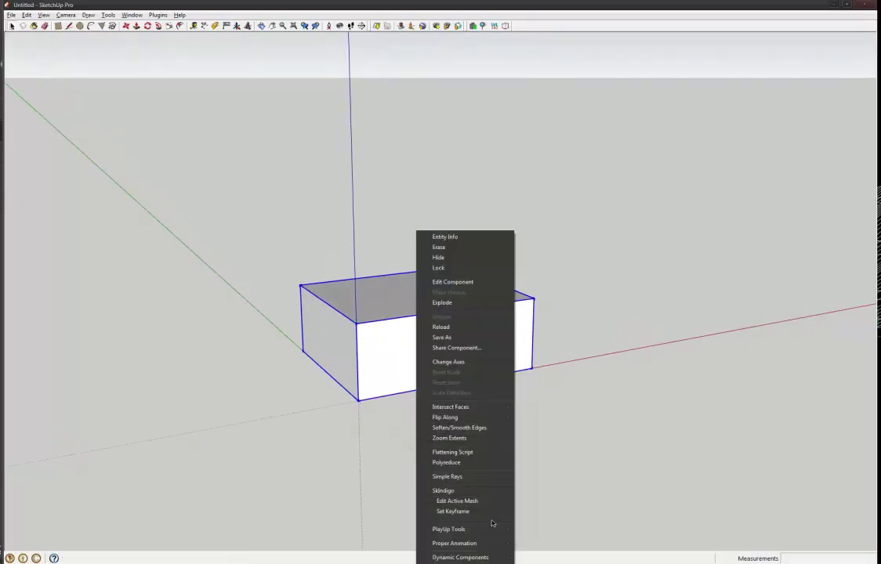
pyautogui.moveTo(486, 529)
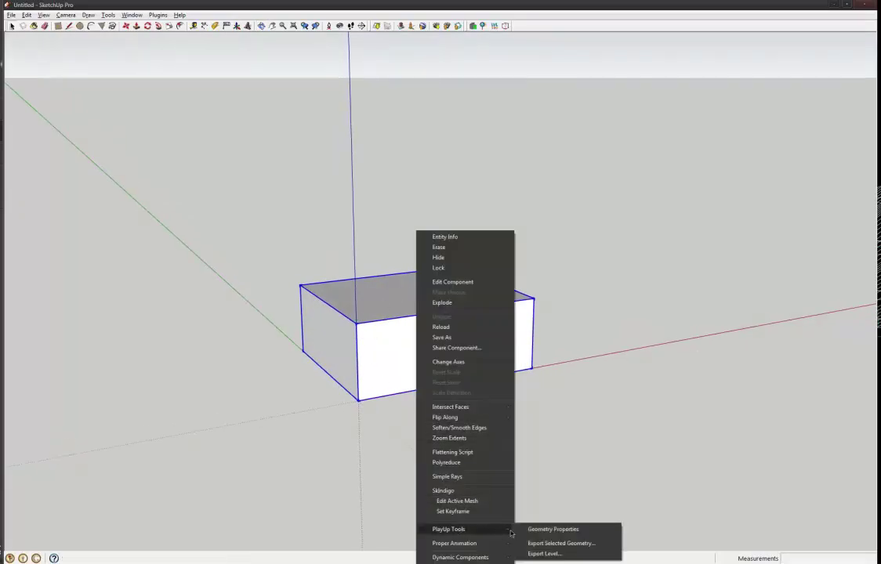
pyautogui.click(573, 554)
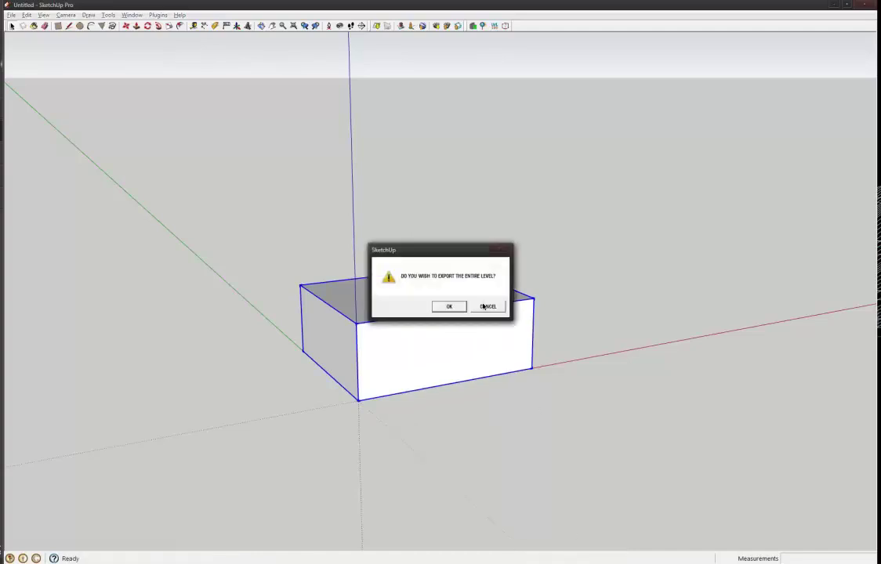
pyautogui.click(461, 309)
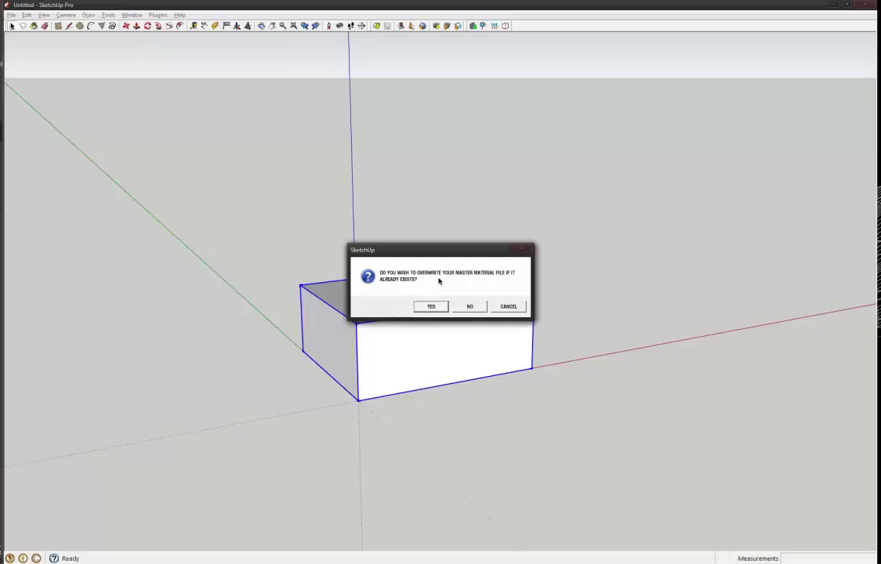
pyautogui.click(431, 307)
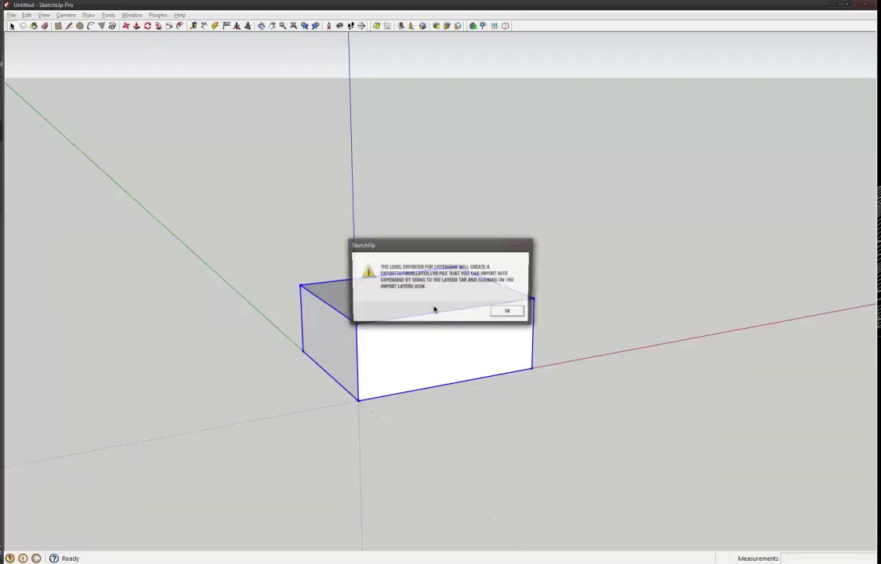
pyautogui.click(508, 311)
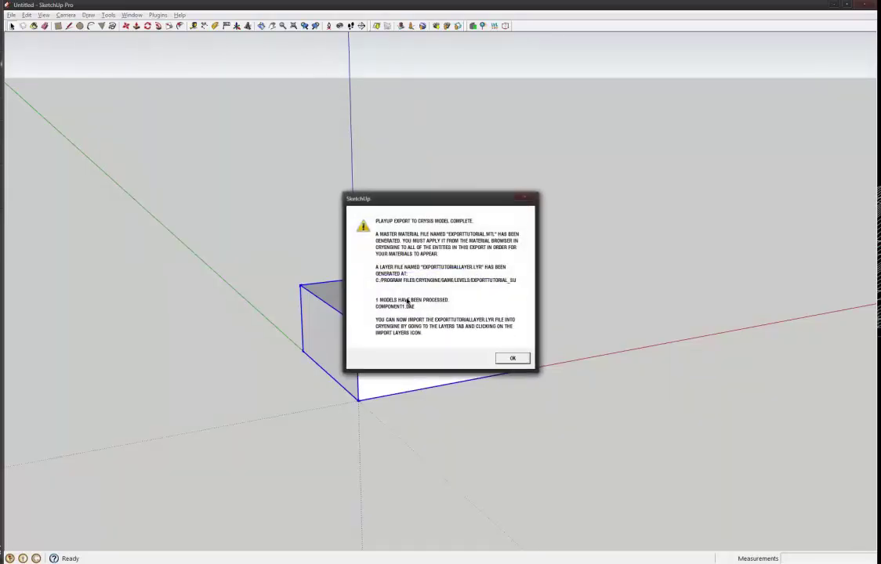
pyautogui.click(512, 358)
pyautogui.moveTo(409, 321); pyautogui.dragTo(401, 331, button='middle')
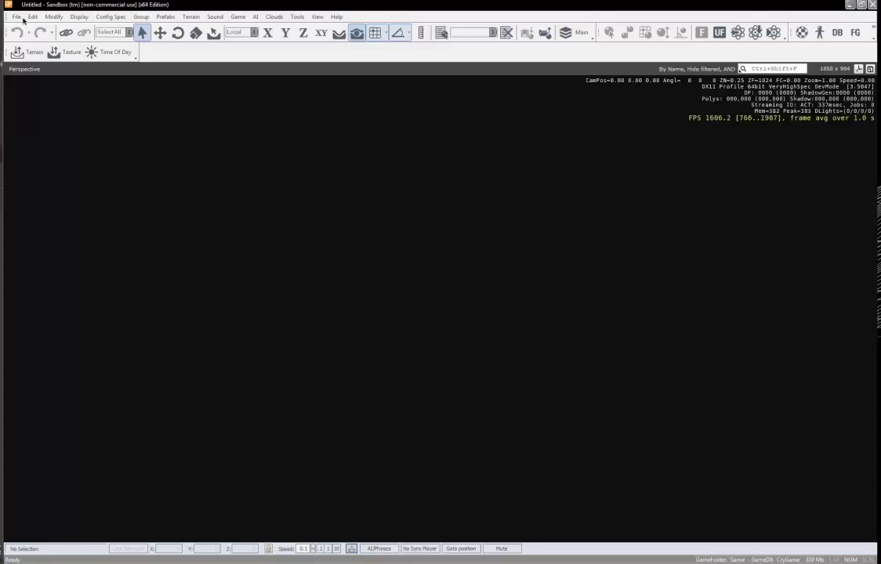
# Switch to the CryENGINE Sandbox editor and create a new level named ExportTutorial_CRY with terrain and a generated terrain texture
pyautogui.click(19, 18)
pyautogui.click(28, 33)
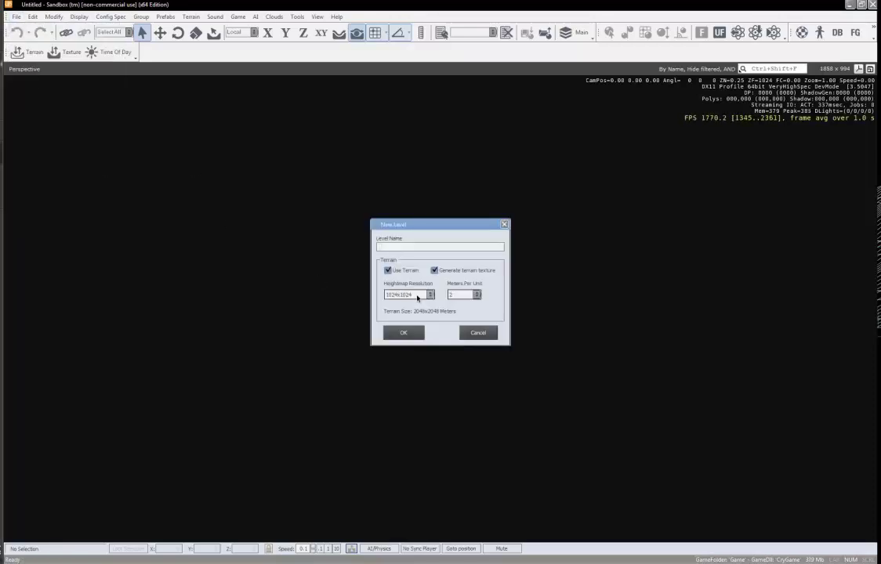
pyautogui.write('B')
pyautogui.click(404, 333)
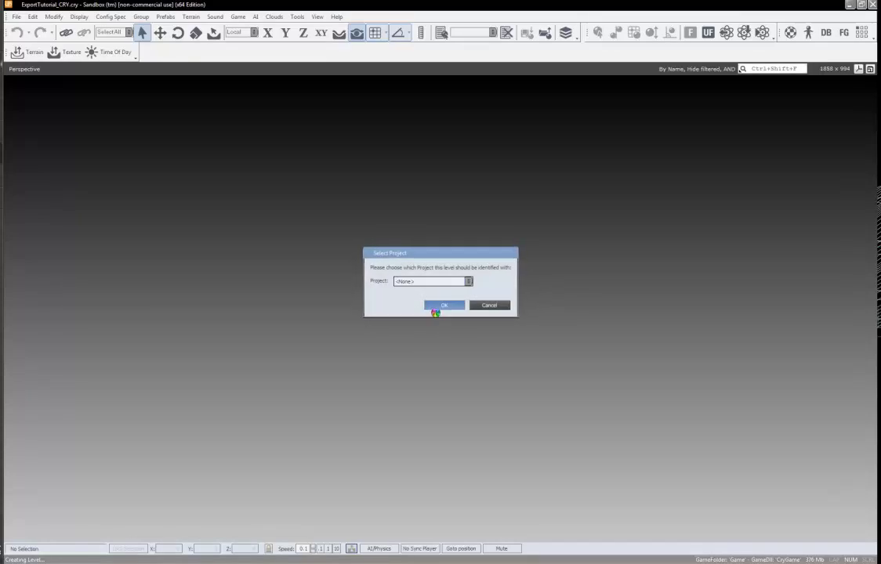
pyautogui.click(436, 309)
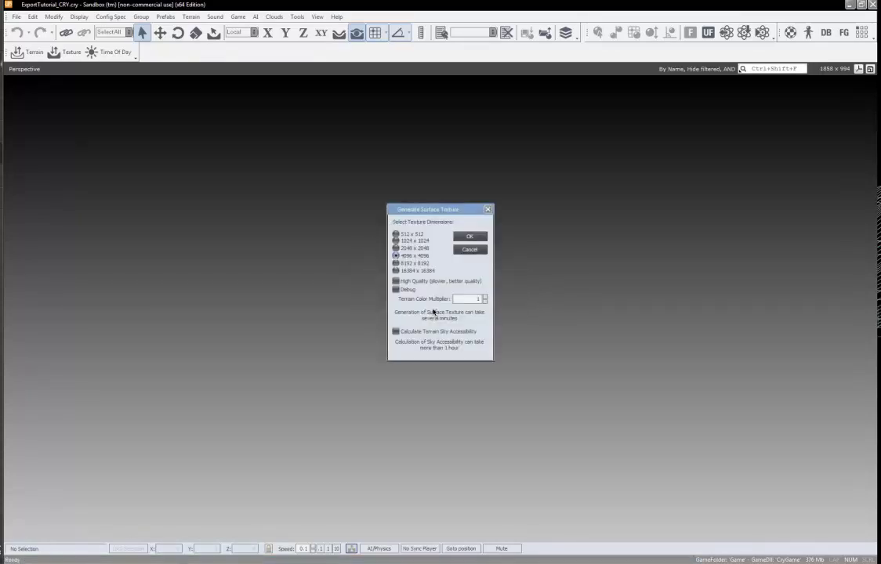
# Generate the terrain surface texture at 4096 x 4096 and show the RollupBar over the viewport
pyautogui.click(469, 237)
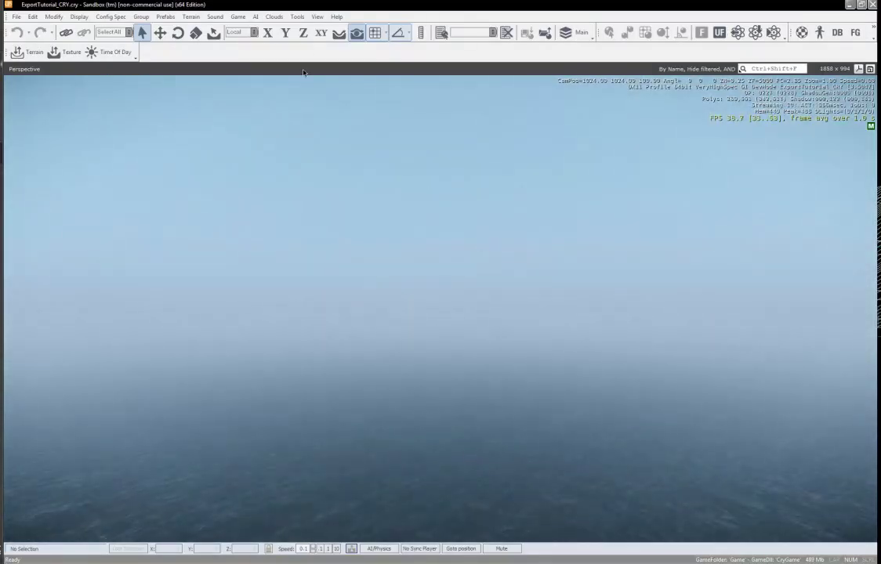
pyautogui.click(317, 17)
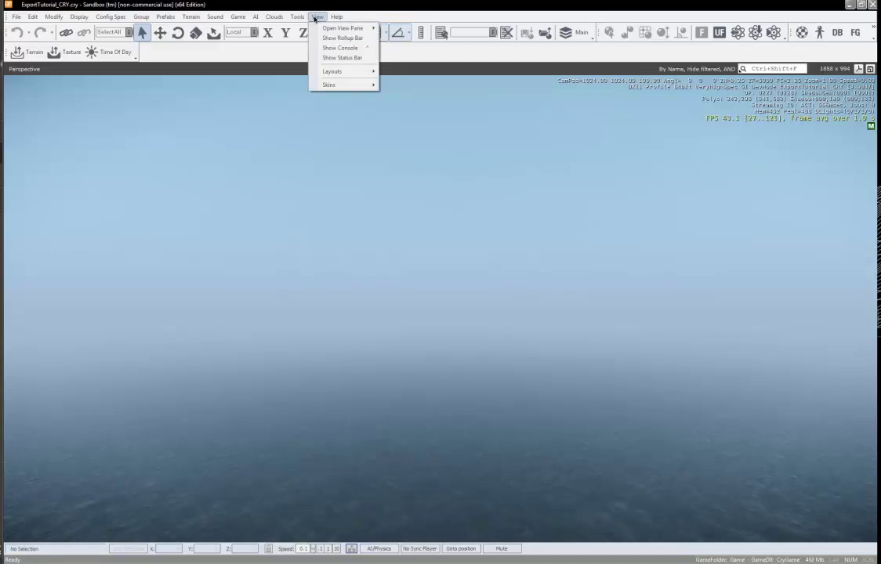
pyautogui.click(335, 38)
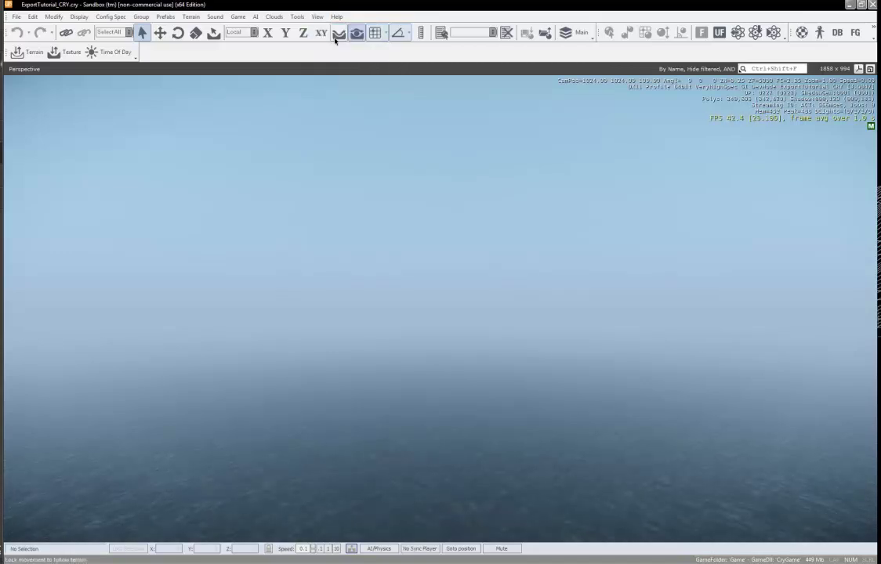
pyautogui.click(317, 17)
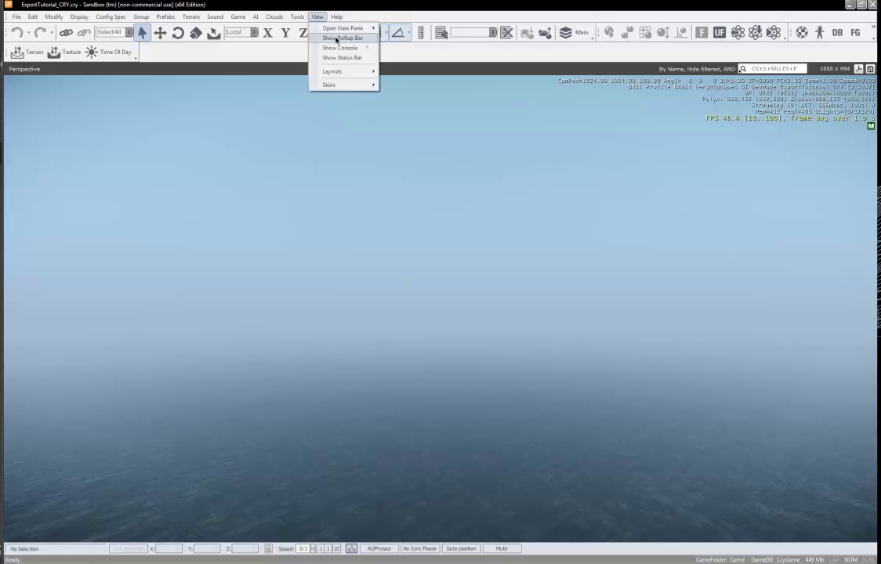
pyautogui.click(341, 39)
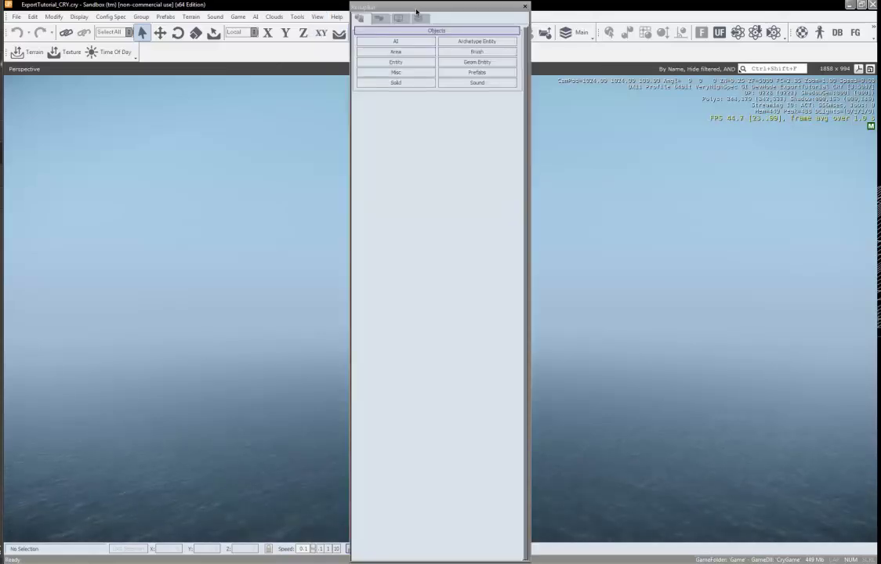
pyautogui.moveTo(414, 4); pyautogui.dragTo(597, 117)
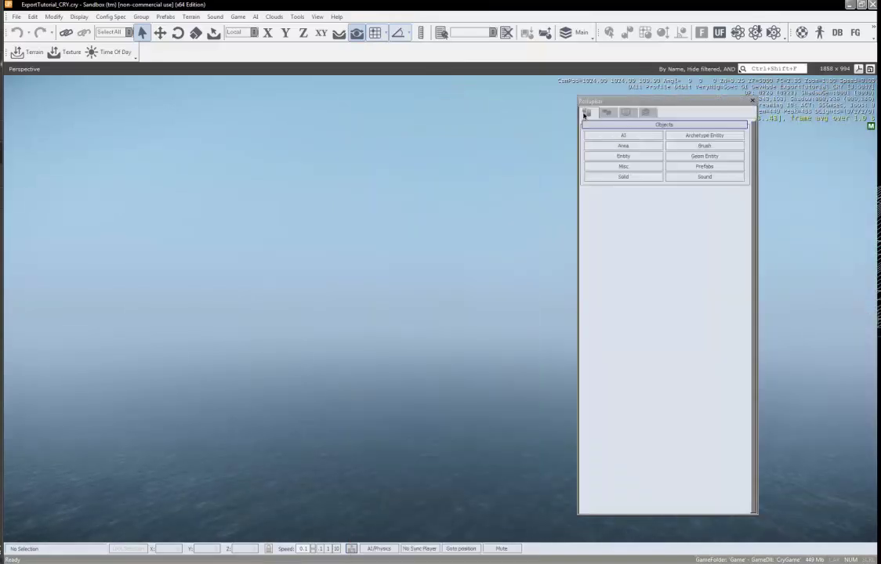
# Import the layer file EXPORTTUTORIALLAYER.lyr from the Game\Levels\ExportTutorial_SU folder into the level
pyautogui.click(646, 113)
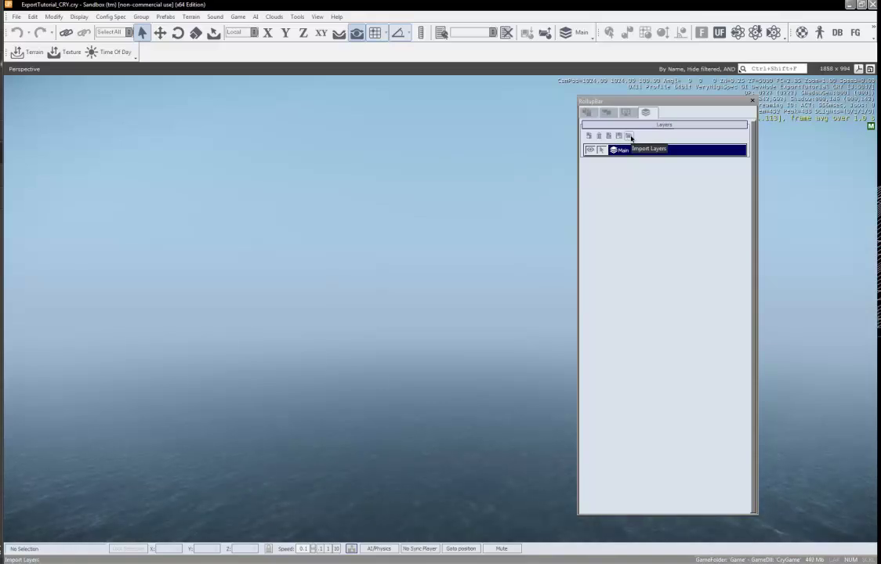
pyautogui.click(629, 137)
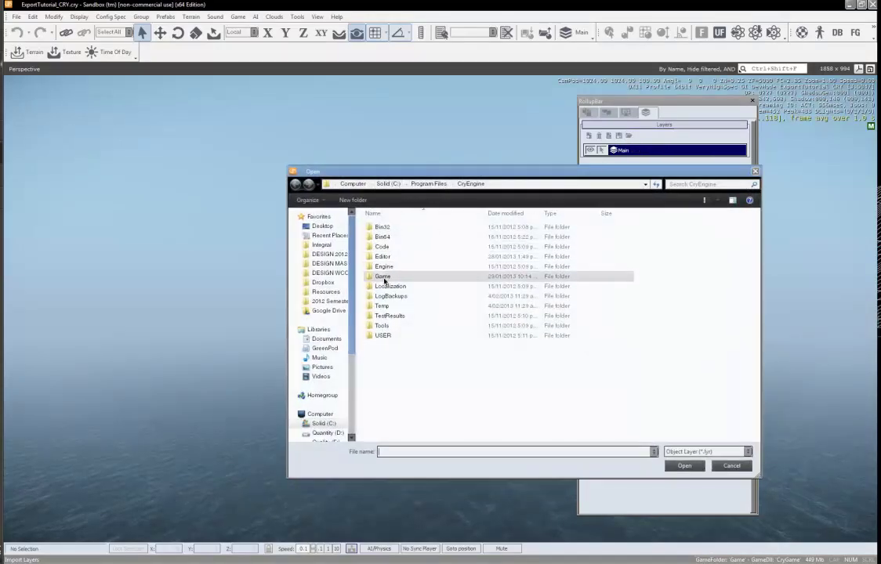
pyautogui.doubleClick(382, 277)
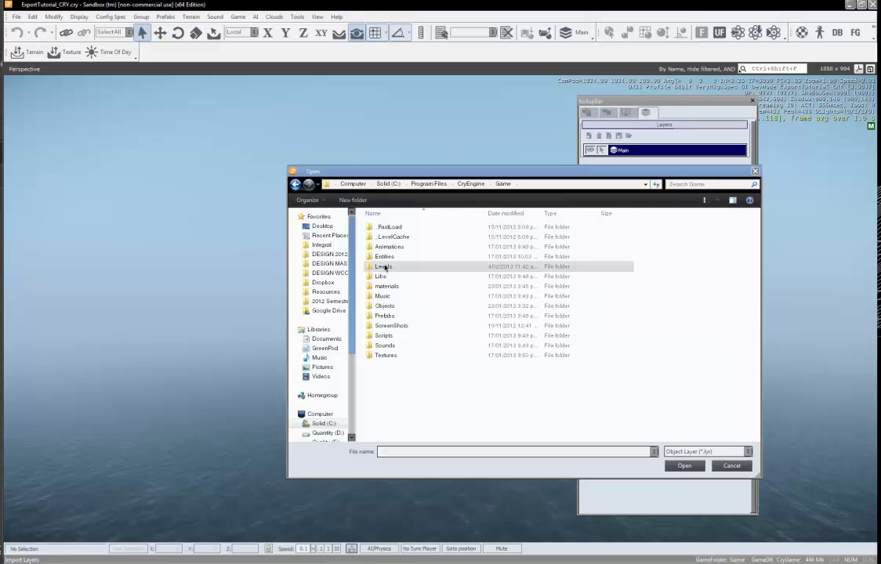
pyautogui.doubleClick(385, 267)
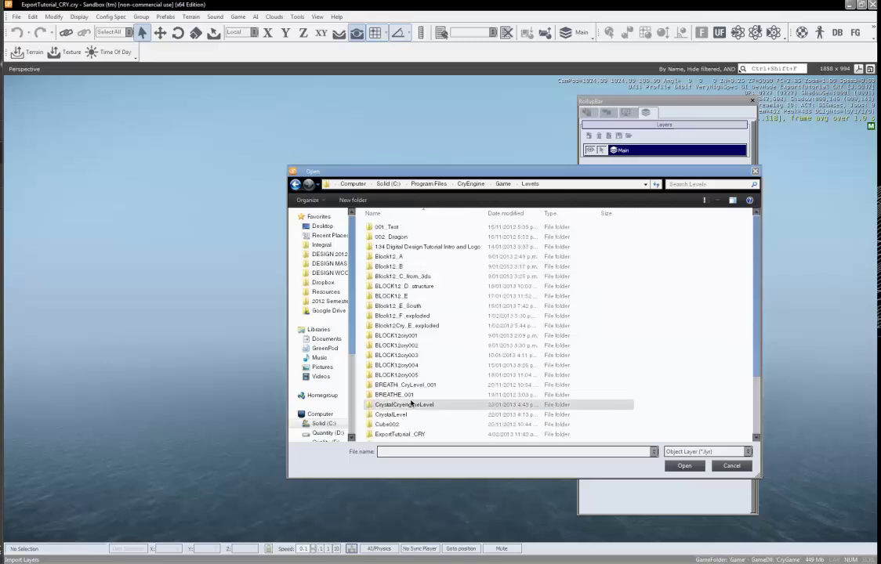
pyautogui.scroll(-3, 411, 401)
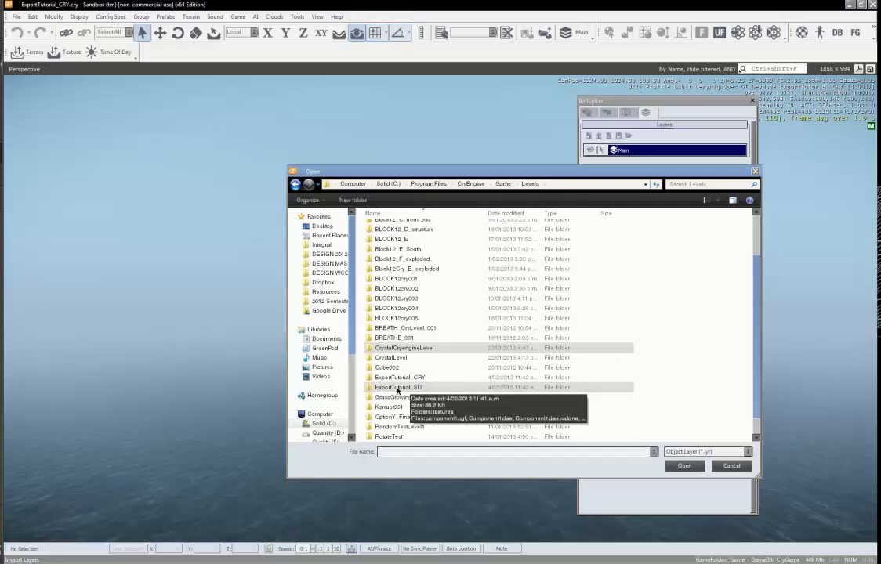
pyautogui.scroll(-1, 397, 390)
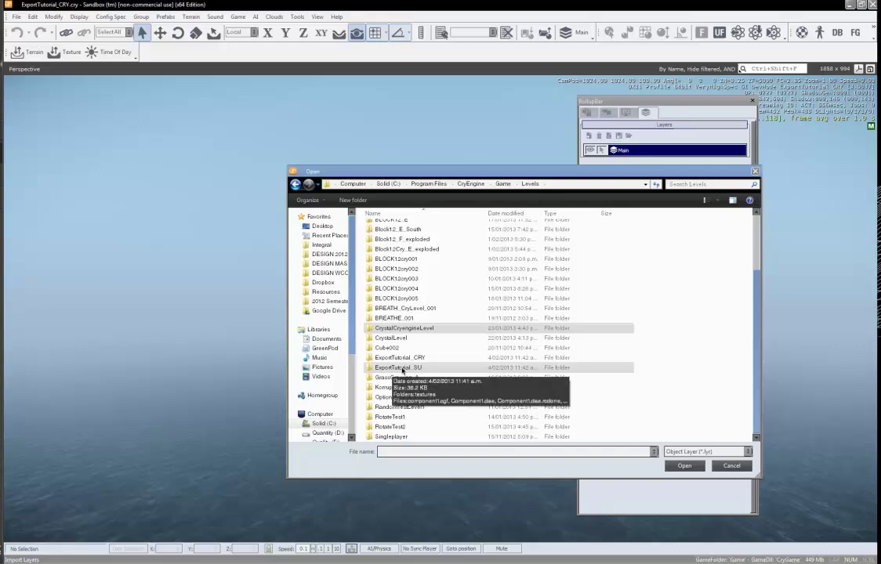
pyautogui.doubleClick(402, 368)
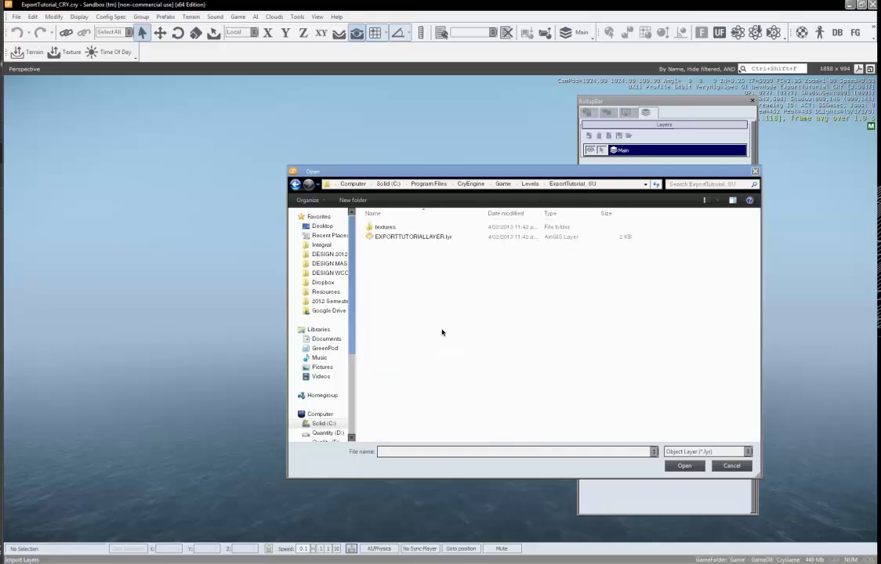
pyautogui.doubleClick(390, 238)
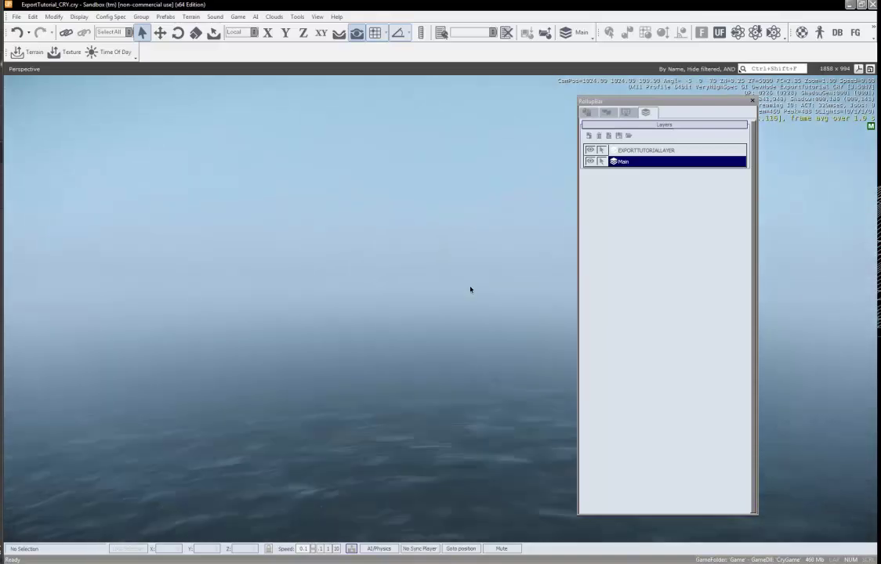
# Select Component1 in the Select Objects list and move the list clear of the perspective view
pyautogui.press('2')
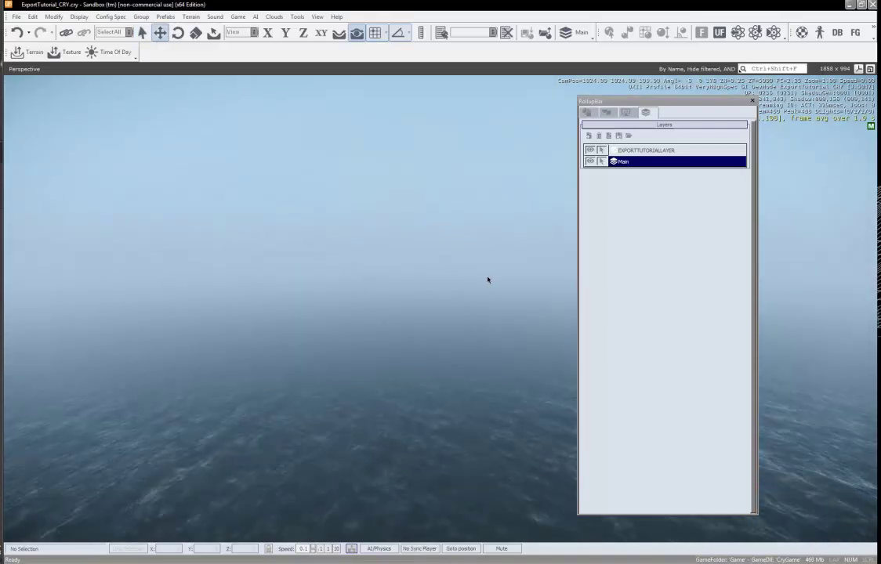
pyautogui.moveTo(488, 279); pyautogui.dragTo(487, 279, button='right')
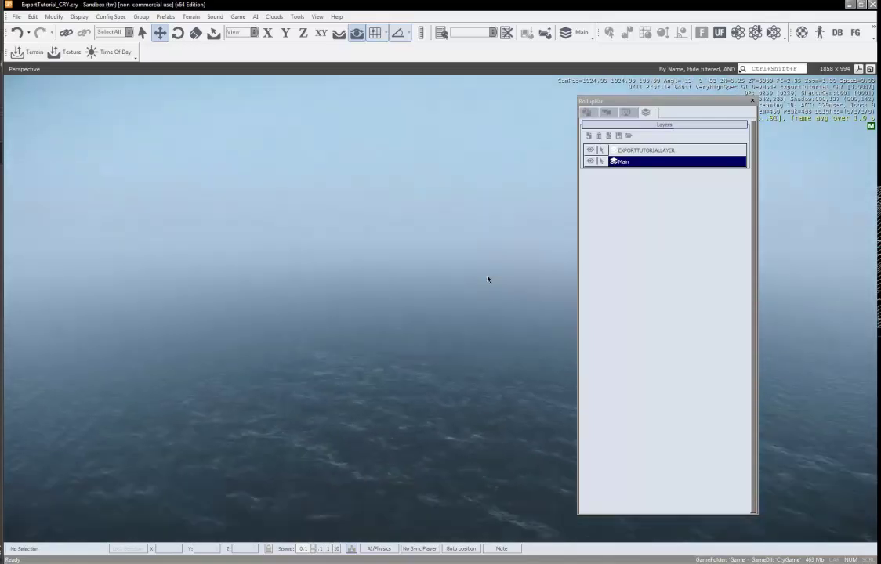
pyautogui.click(316, 16)
pyautogui.moveTo(330, 30)
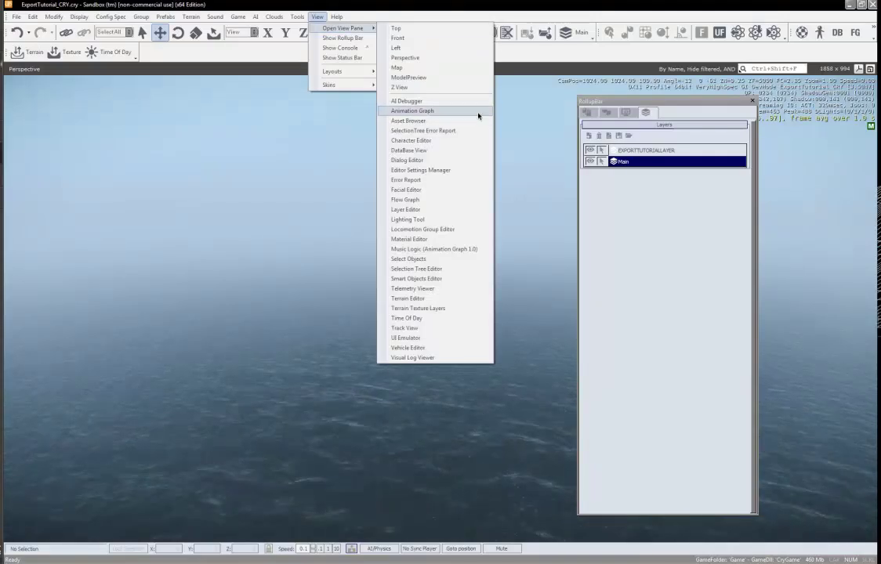
pyautogui.click(454, 259)
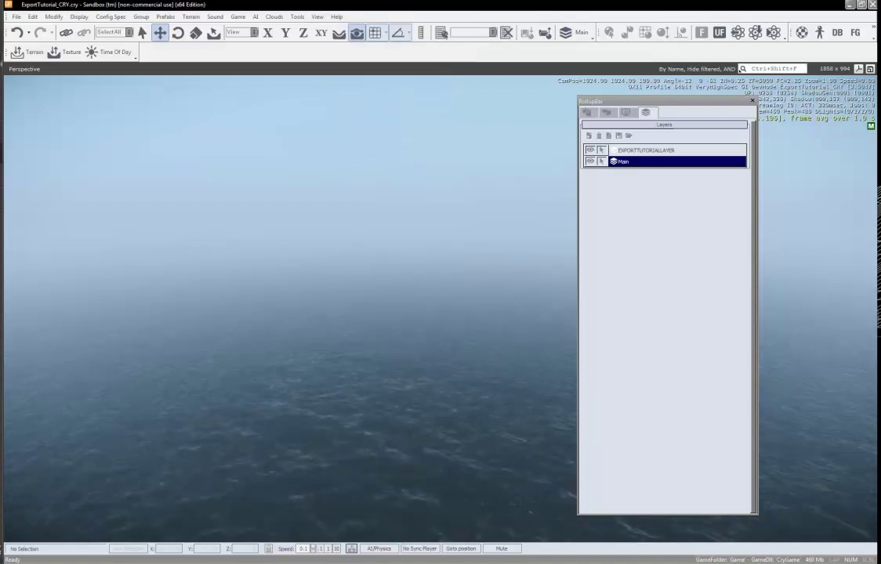
pyautogui.moveTo(880, 49); pyautogui.dragTo(500, 19)
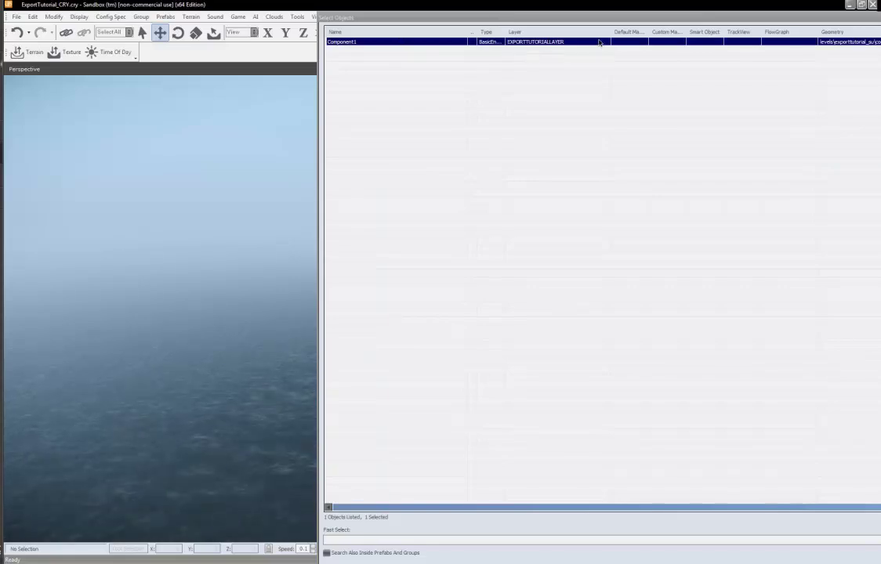
pyautogui.moveTo(669, 19); pyautogui.dragTo(492, 26)
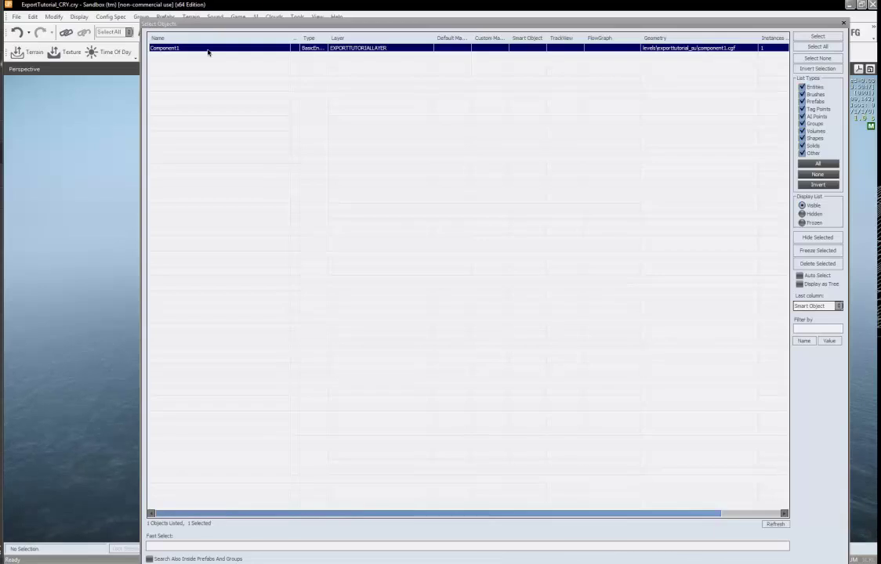
pyautogui.moveTo(240, 26); pyautogui.dragTo(880, 21)
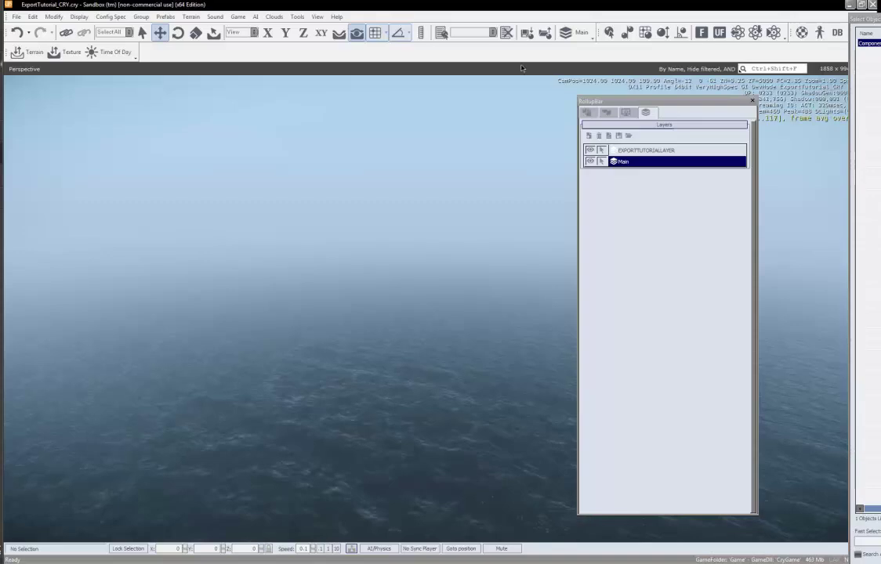
# Place Component1 in front of the camera at about X 1030, Y 1111, Z 0 and close the RollupBar
pyautogui.moveTo(415, 313); pyautogui.dragTo(397, 293, button='right')
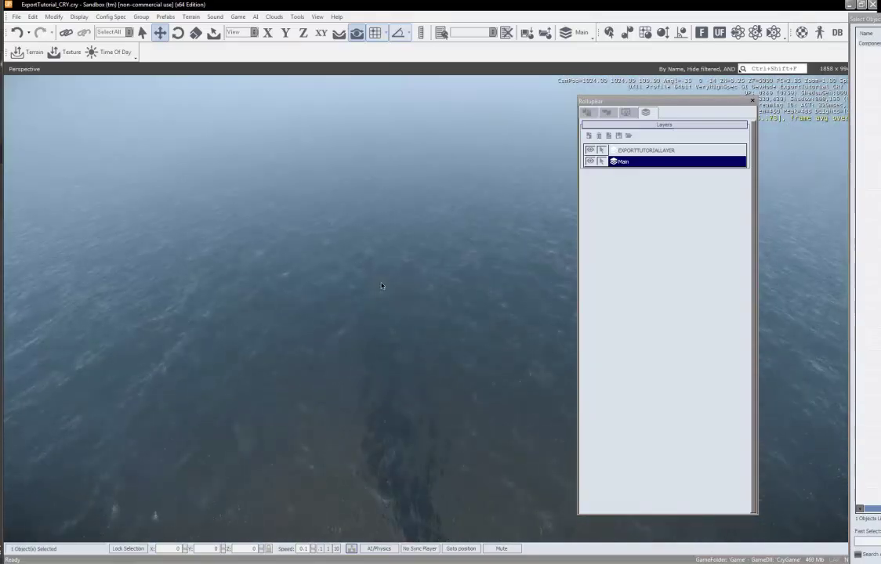
pyautogui.keyDown('ctrl'); pyautogui.keyDown('shift'); pyautogui.click(392, 406); pyautogui.keyUp('shift'); pyautogui.keyUp('ctrl')
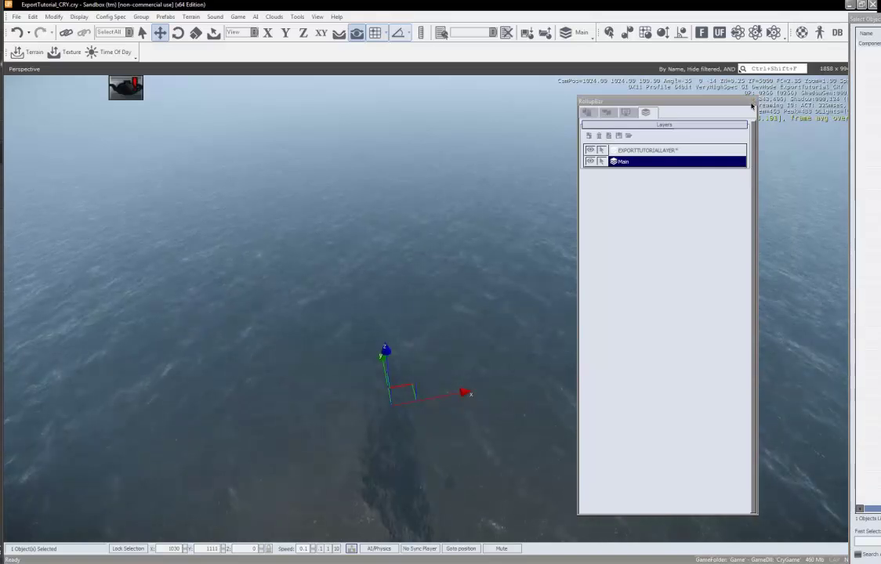
pyautogui.moveTo(666, 101); pyautogui.dragTo(643, 104)
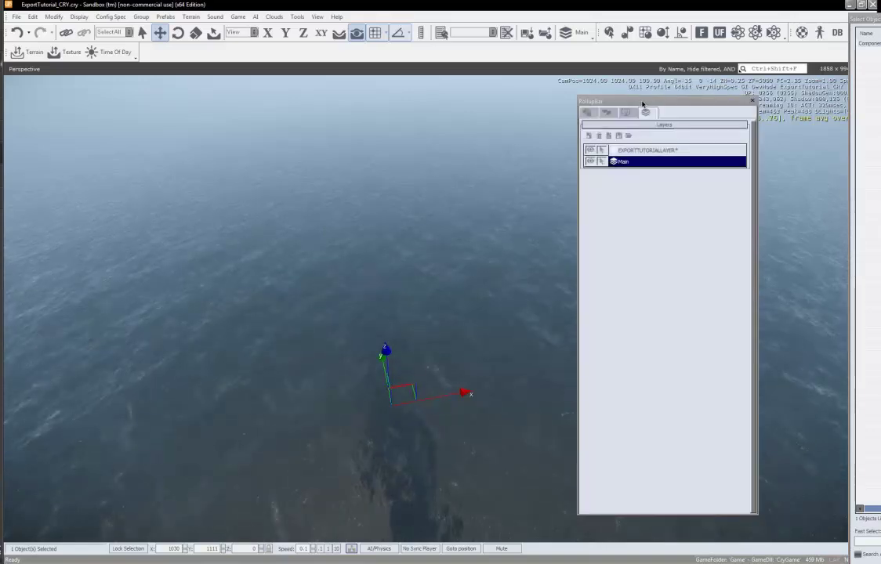
pyautogui.click(753, 101)
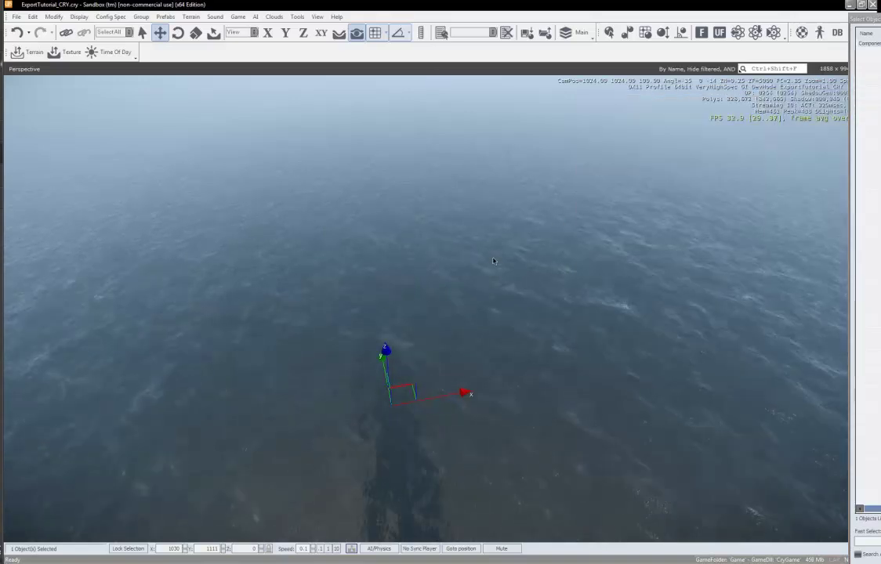
# Set the camera speed to 1 and raise Component1 along the Z axis to about 24, above the water
pyautogui.moveTo(494, 262); pyautogui.dragTo(494, 262, button='right')
pyautogui.press('w')
pyautogui.press('w')
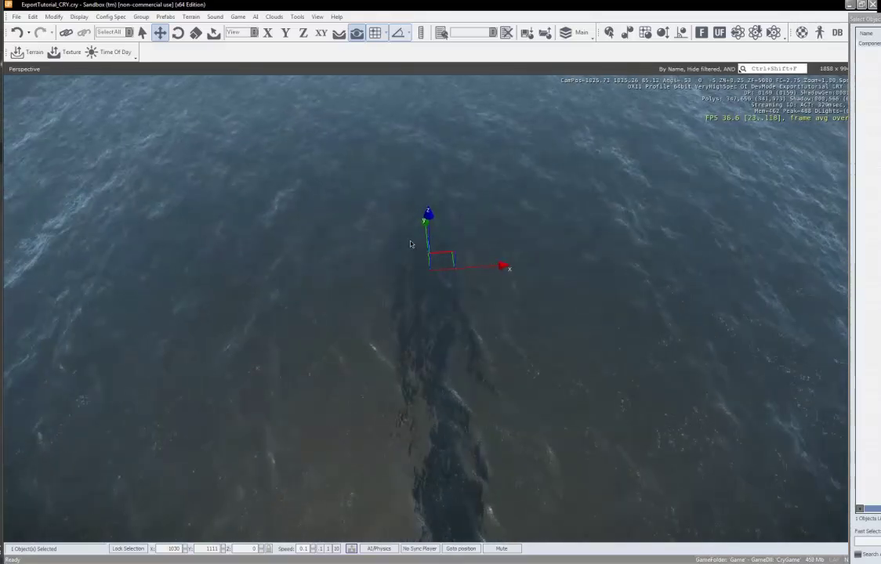
pyautogui.click(329, 551)
pyautogui.press('w')
pyautogui.moveTo(454, 353); pyautogui.dragTo(454, 354, button='right')
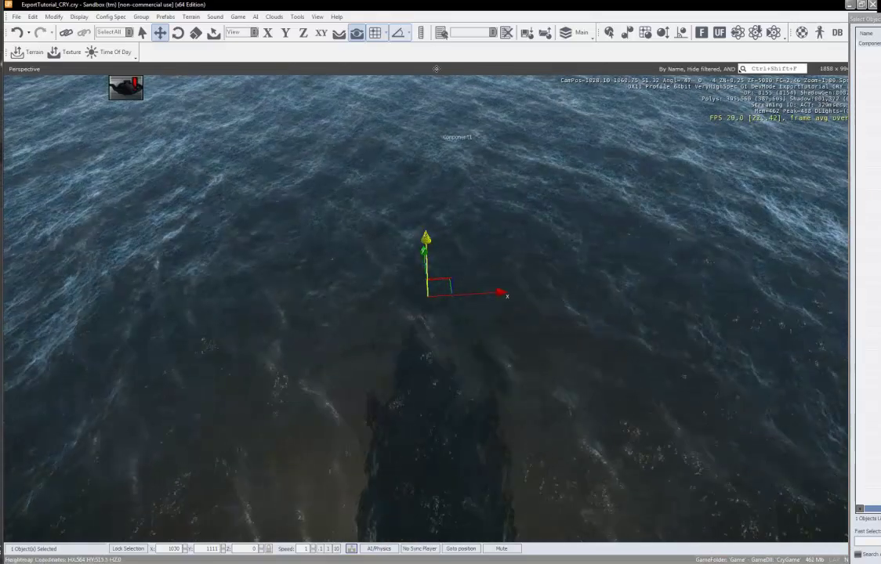
pyautogui.moveTo(425, 252); pyautogui.dragTo(429, 61)
pyautogui.press('w')
pyautogui.moveTo(460, 261); pyautogui.dragTo(460, 263, button='right')
pyautogui.press('w')
pyautogui.press('a')
pyautogui.moveTo(459, 263); pyautogui.dragTo(461, 263, button='middle')
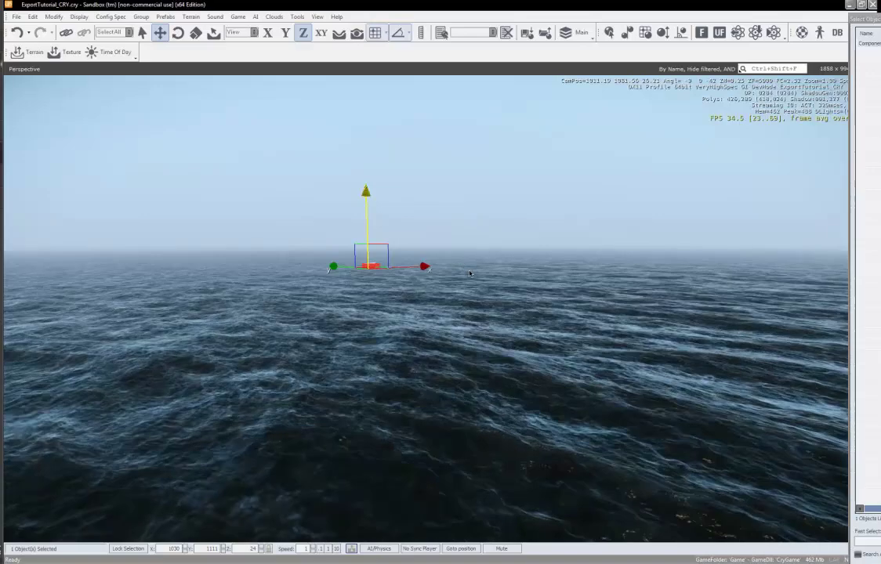
pyautogui.moveTo(472, 273); pyautogui.dragTo(472, 275, button='right')
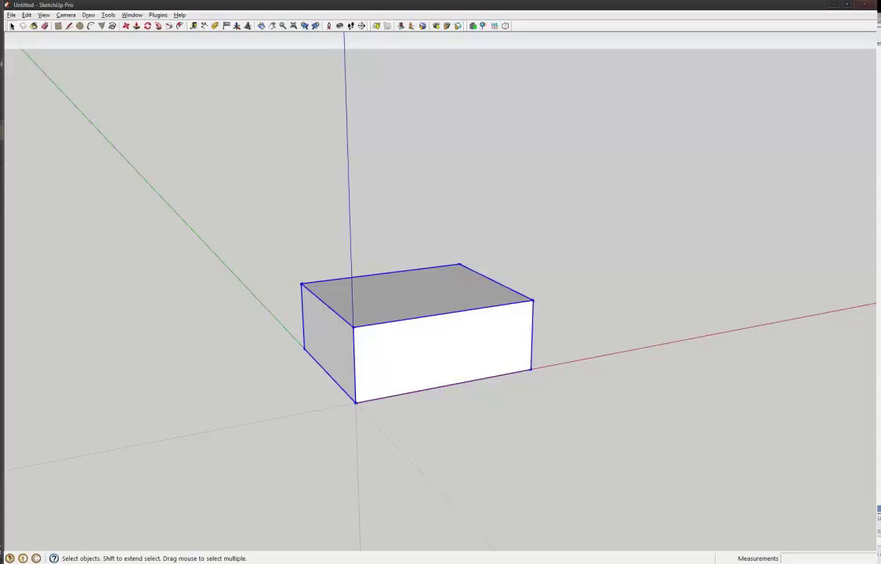
# Switch to SketchUp, open the box component for editing and enlarge it with Push/Pull towards the front and along the red axis
pyautogui.moveTo(394, 346)
pyautogui.mouseDown(button='middle')
pyautogui.moveTo(411, 321)
pyautogui.moveTo(378, 350)
pyautogui.moveTo(387, 338)
pyautogui.mouseUp(button='middle')
pyautogui.doubleClick(377, 350)
pyautogui.scroll(-5, 357, 371)
pyautogui.scroll(-2, 387, 339)
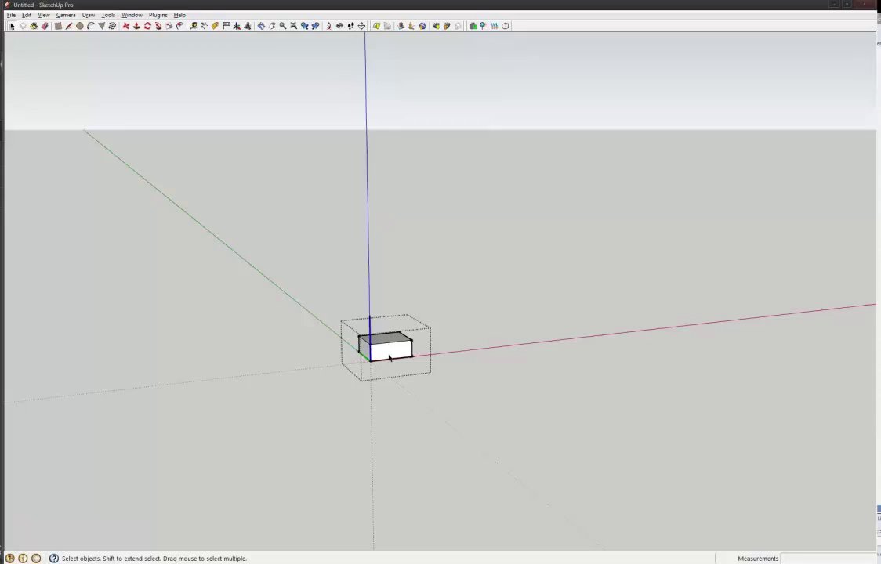
pyautogui.press('p')
pyautogui.click(399, 360)
pyautogui.click(437, 395)
pyautogui.moveTo(436, 395); pyautogui.dragTo(418, 370, button='middle')
pyautogui.click(455, 370)
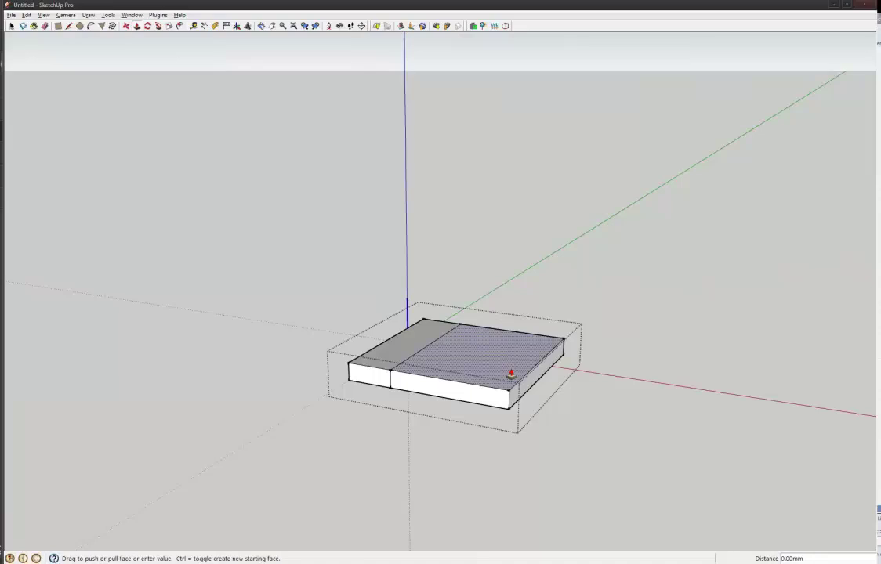
# Raise the wider top section with Push/Pull and add stepped blocks along the red axis, the outermost about 2183 mm long
pyautogui.click(527, 334)
pyautogui.click(528, 355)
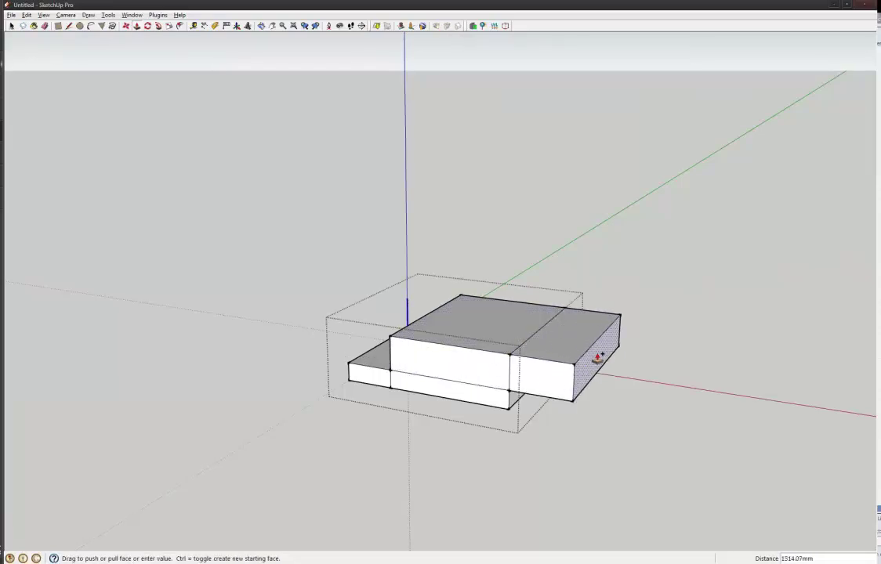
pyautogui.moveTo(597, 358); pyautogui.dragTo(702, 362)
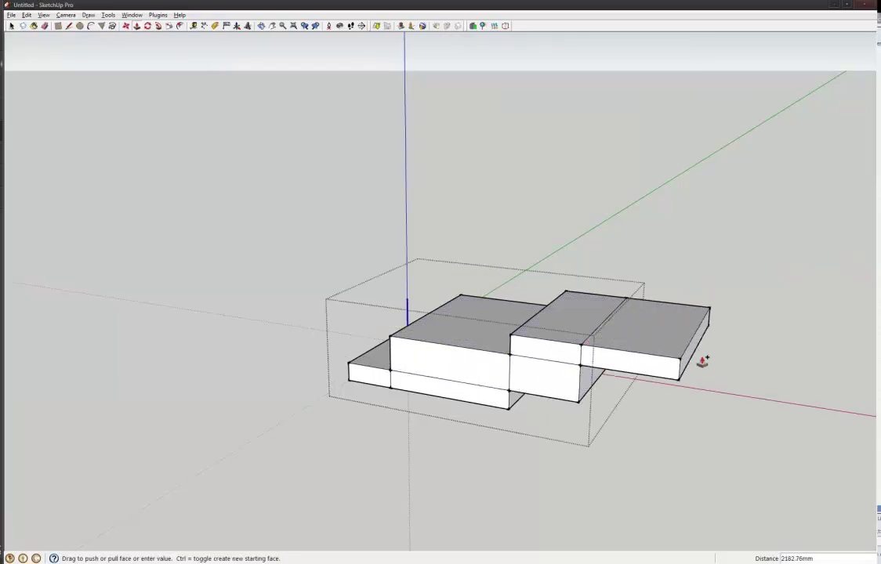
pyautogui.click(702, 360)
# Pull the outermost block forward into an arm with an end section about 1545 mm deep, and extend that section sideways about 13467 mm
pyautogui.click(649, 381)
pyautogui.moveTo(548, 464); pyautogui.dragTo(795, 432, button='middle')
pyautogui.scroll(-2, 648, 373)
pyautogui.moveTo(699, 390); pyautogui.dragTo(737, 407)
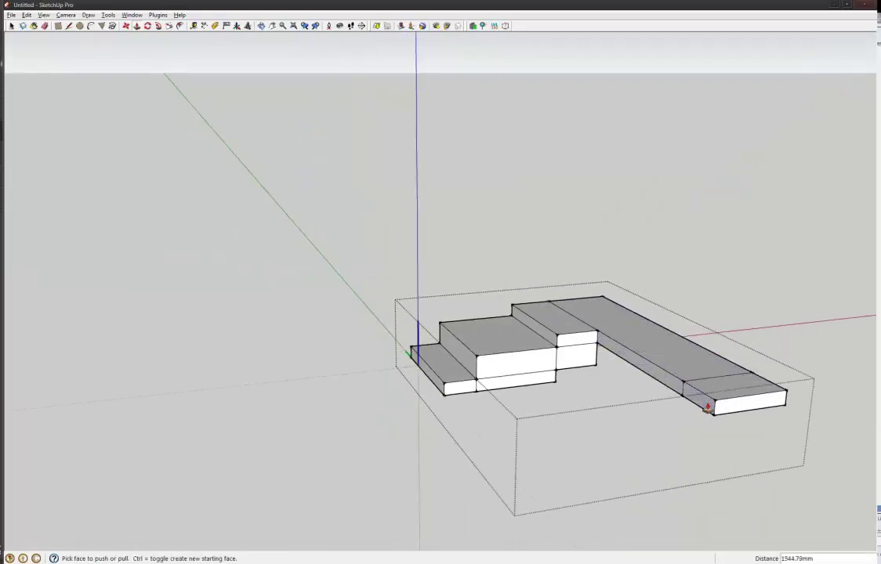
pyautogui.click(707, 407)
pyautogui.click(239, 463)
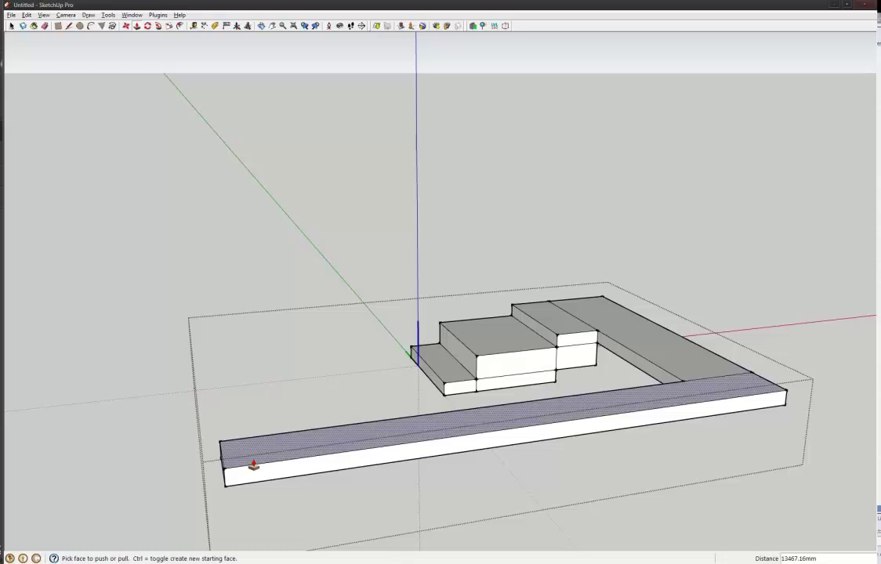
# Add a small end block to the long arm, raise its top face into a tall vertical column with Push/Pull, and close the component
pyautogui.moveTo(253, 466); pyautogui.dragTo(306, 463, button='middle')
pyautogui.click(294, 486)
pyautogui.click(279, 491)
pyautogui.click(288, 482)
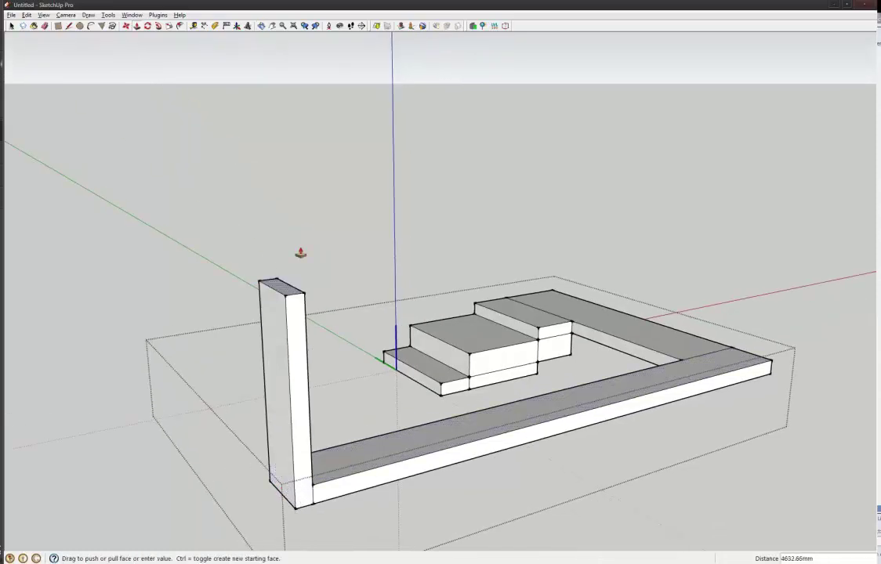
pyautogui.click(305, 94)
pyautogui.press('space')
pyautogui.moveTo(318, 228); pyautogui.dragTo(163, 248, button='middle')
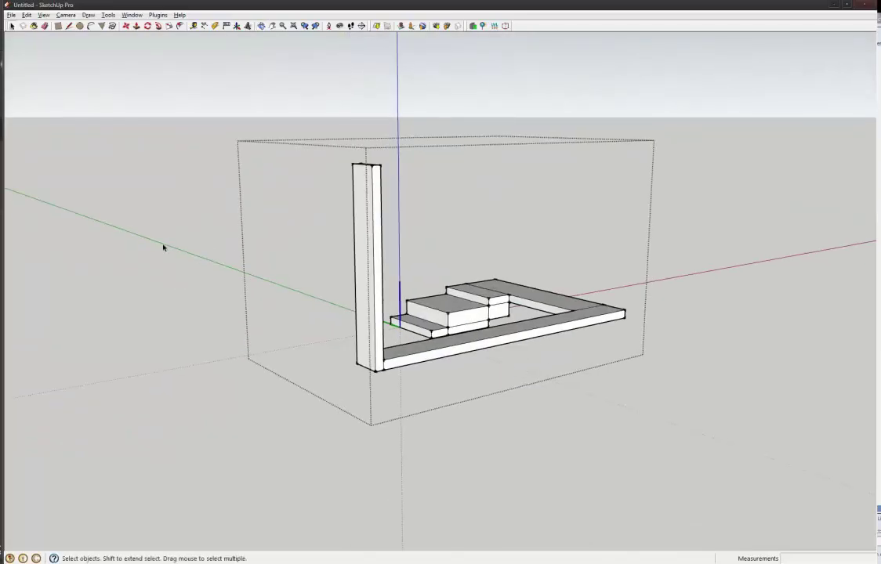
pyautogui.click(168, 249)
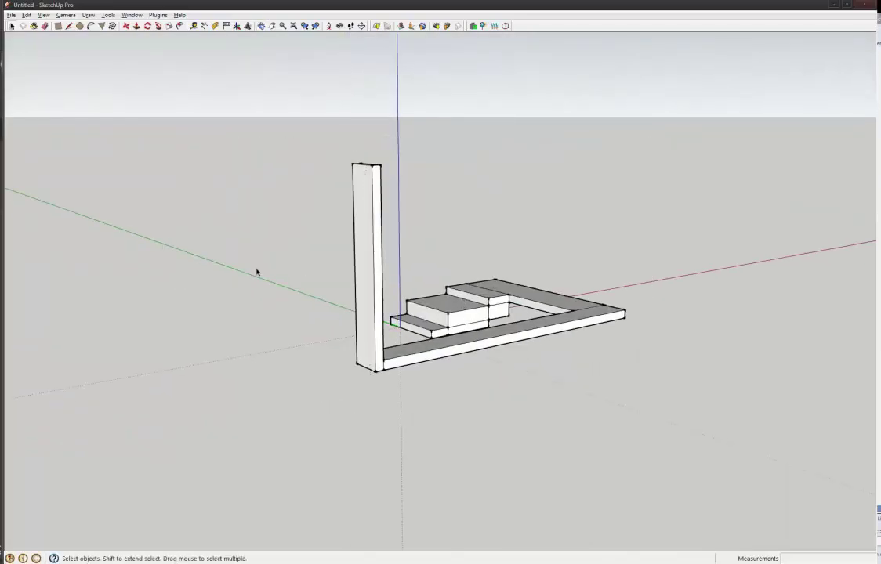
# Export the reworked component with PlayUp's Export Selected Geometry, without overwriting the existing master material file
pyautogui.rightClick(436, 312)
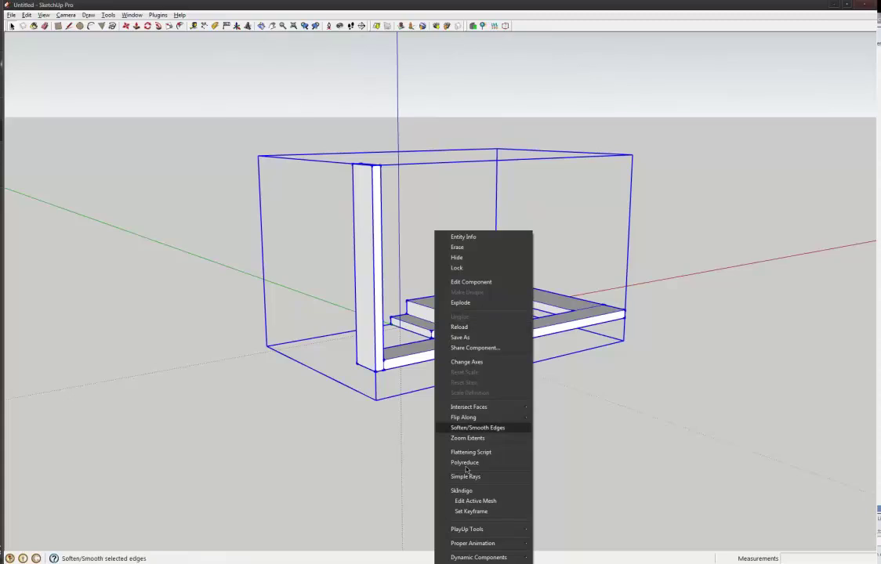
pyautogui.moveTo(470, 530)
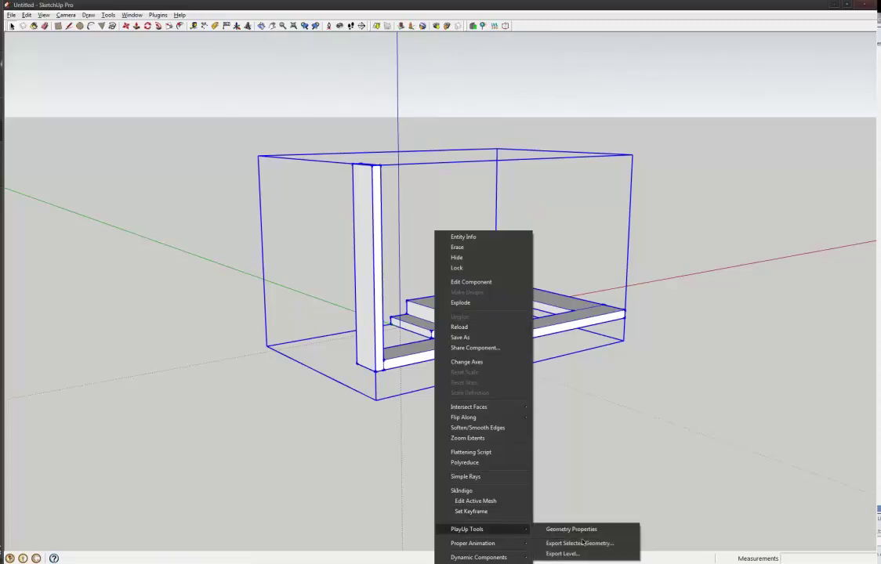
pyautogui.click(580, 543)
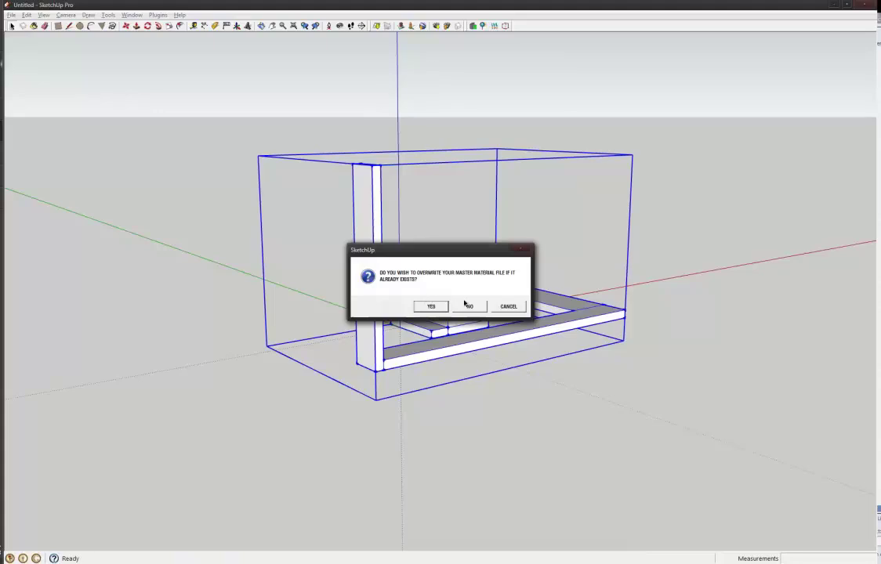
pyautogui.click(470, 307)
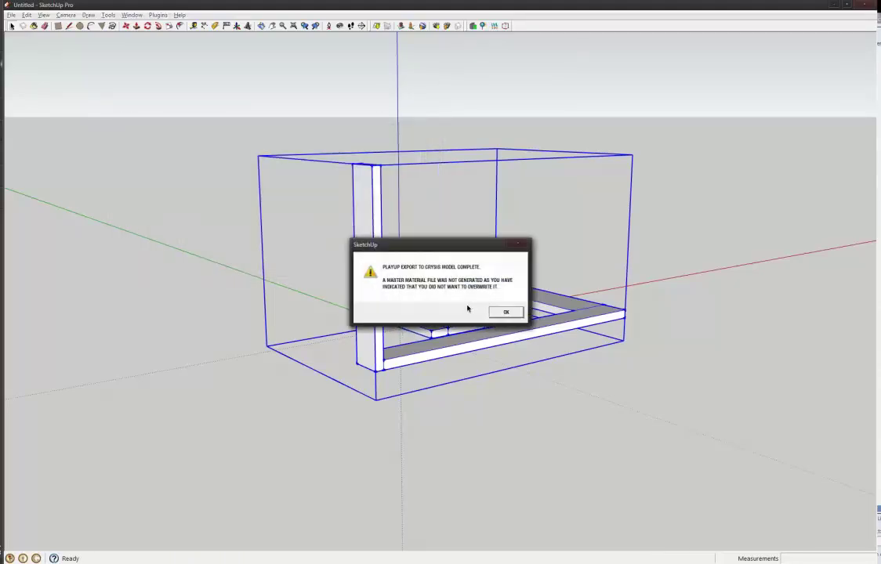
pyautogui.click(506, 313)
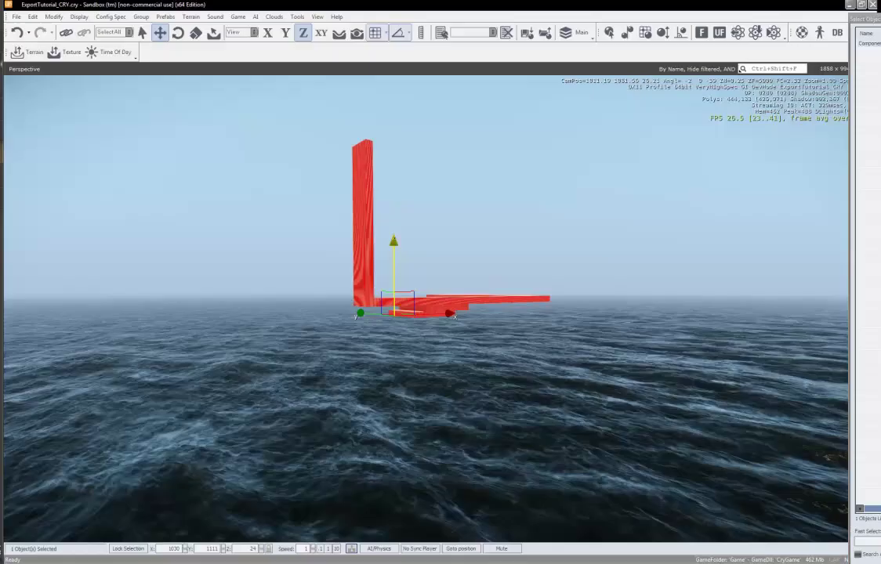
# In CryENGINE Sandbox, go around to the other side of the updated Component1 and lower it along the Z axis to about 19
pyautogui.moveTo(491, 401); pyautogui.dragTo(496, 406, button='middle')
pyautogui.moveTo(497, 406); pyautogui.dragTo(496, 407, button='right')
pyautogui.press('w')
pyautogui.moveTo(494, 409); pyautogui.dragTo(493, 408, button='right')
pyautogui.press('a')
pyautogui.press('s')
pyautogui.keyDown('alt'); pyautogui.moveTo(494, 408); pyautogui.dragTo(494, 408, button='middle'); pyautogui.keyUp('alt')
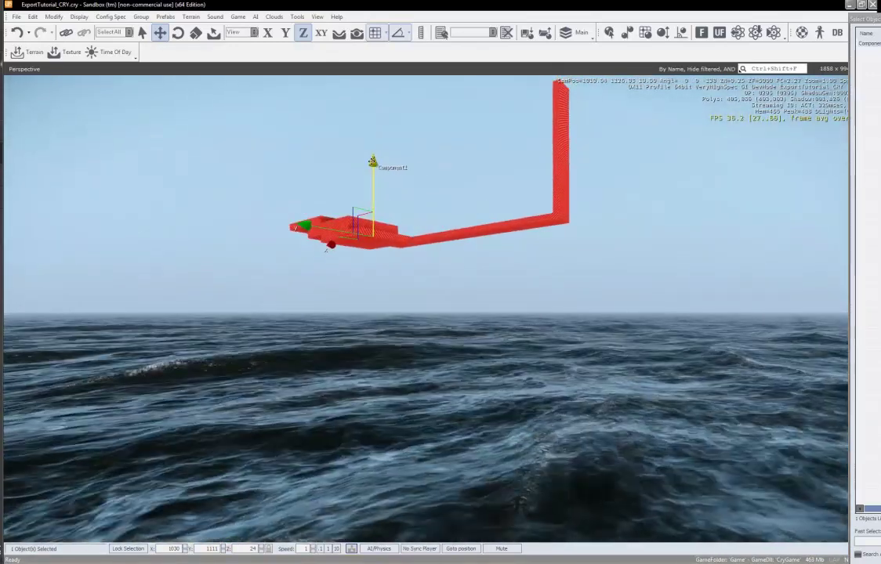
pyautogui.keyDown('alt'); pyautogui.moveTo(374, 207); pyautogui.dragTo(374, 207, button='middle'); pyautogui.keyUp('alt')
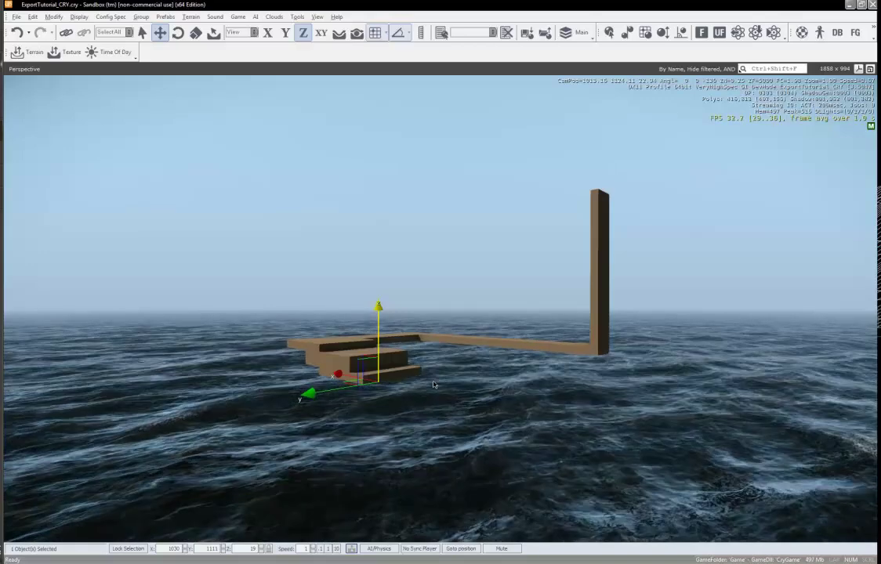
# Examine the lowered component's stepped blocks, long arm and column from several angles above the water in CryENGINE Sandbox
pyautogui.moveTo(434, 384); pyautogui.dragTo(432, 382, button='middle')
pyautogui.press('a')
pyautogui.moveTo(467, 383); pyautogui.dragTo(468, 386, button='right')
pyautogui.keyDown('alt'); pyautogui.moveTo(467, 385); pyautogui.dragTo(469, 386, button='middle'); pyautogui.keyUp('alt')
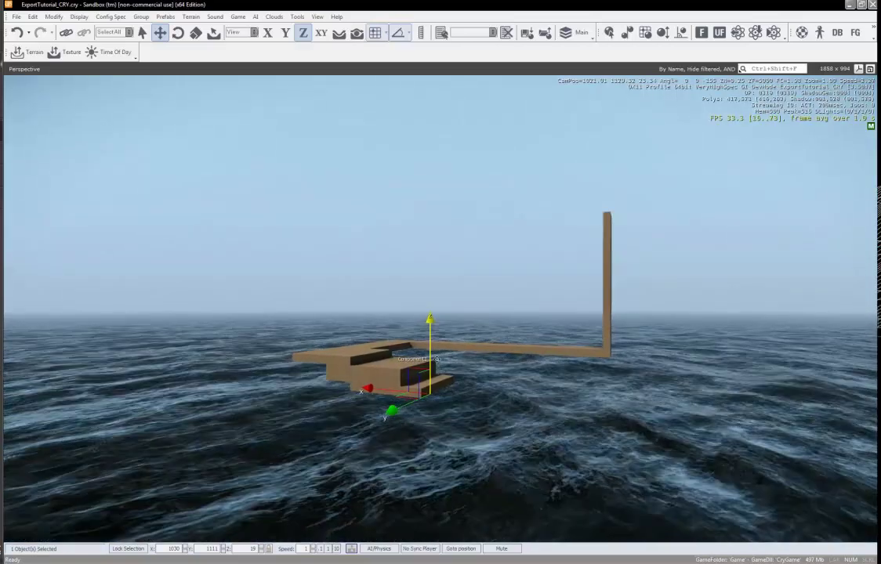
pyautogui.moveTo(458, 397); pyautogui.dragTo(454, 395, button='right')
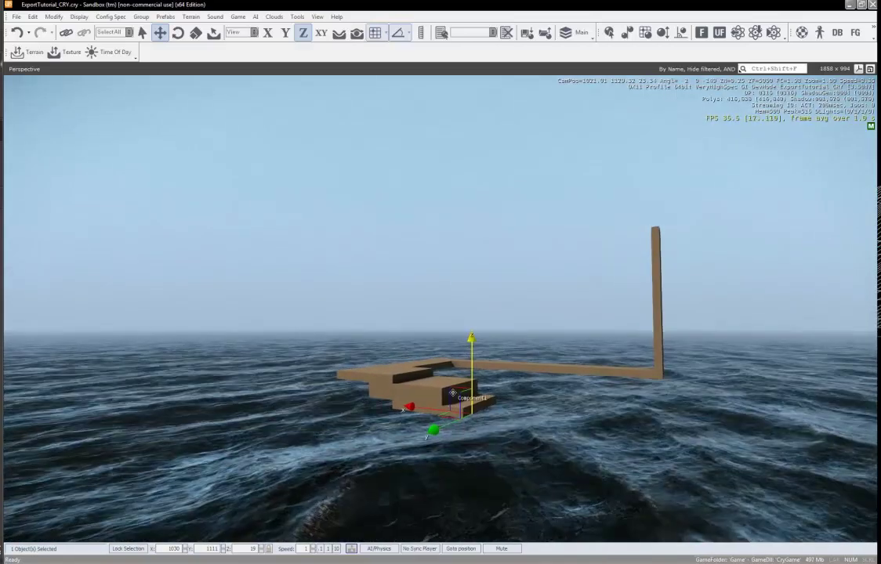
pyautogui.keyDown('alt'); pyautogui.moveTo(452, 392); pyautogui.dragTo(453, 396, button='middle'); pyautogui.keyUp('alt')
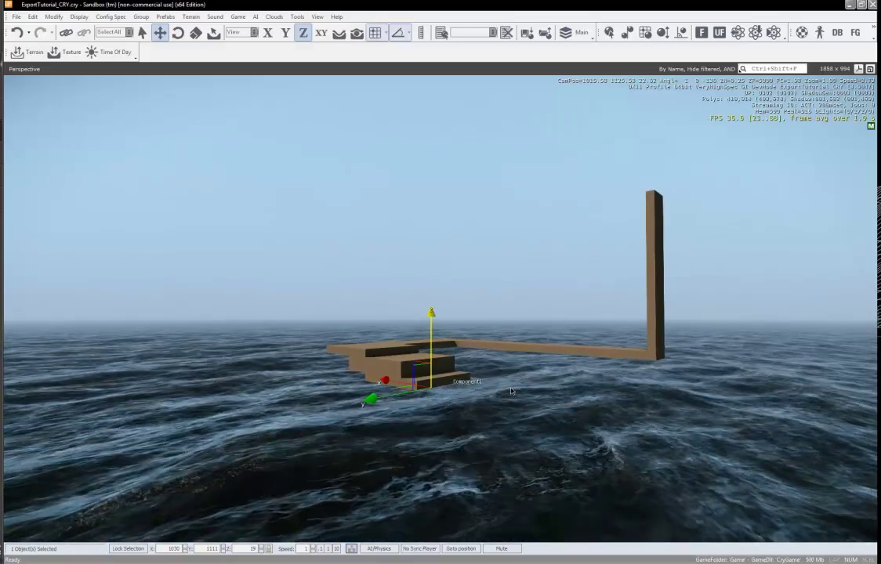
# Switch to SketchUp and export the expanded component with PlayUp's Export Selected Geometry, keeping the existing master material file
pyautogui.hotkey('alt', 'Tab')
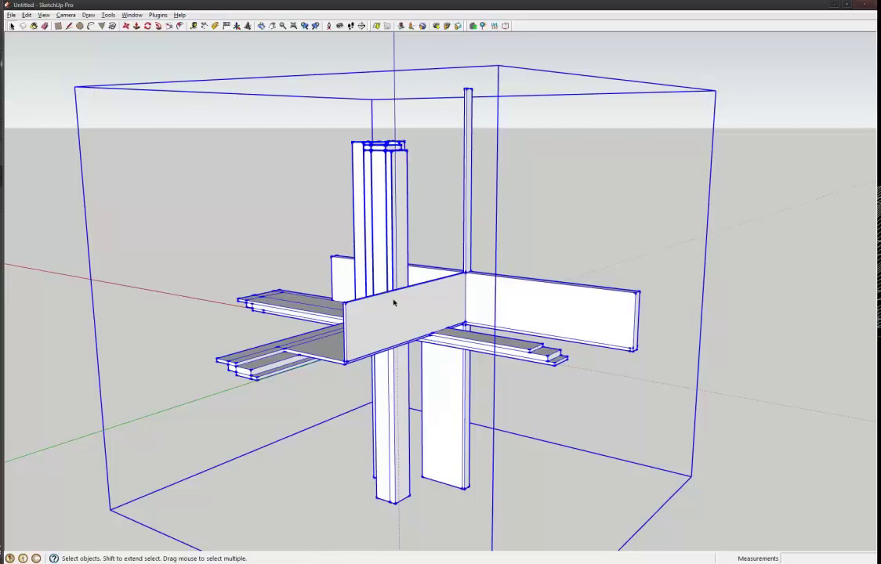
pyautogui.rightClick(394, 303)
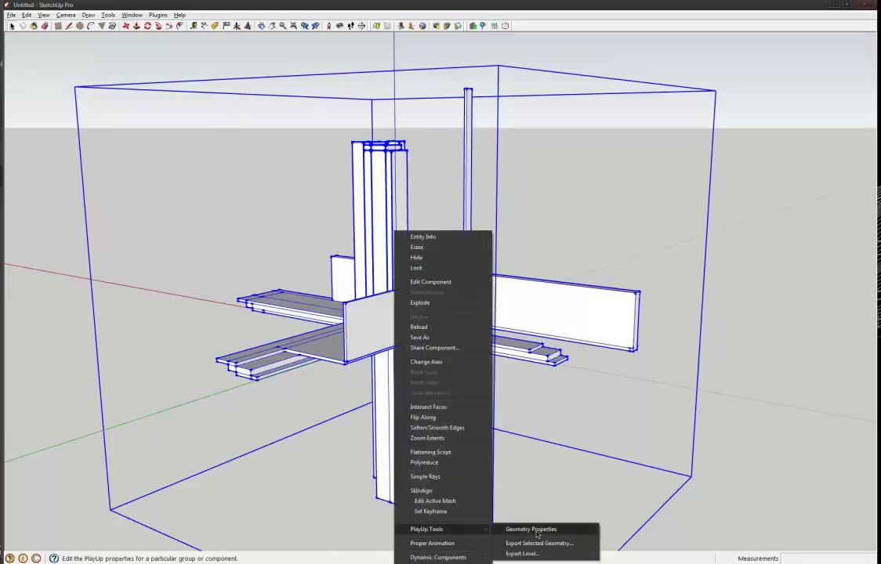
pyautogui.click(535, 544)
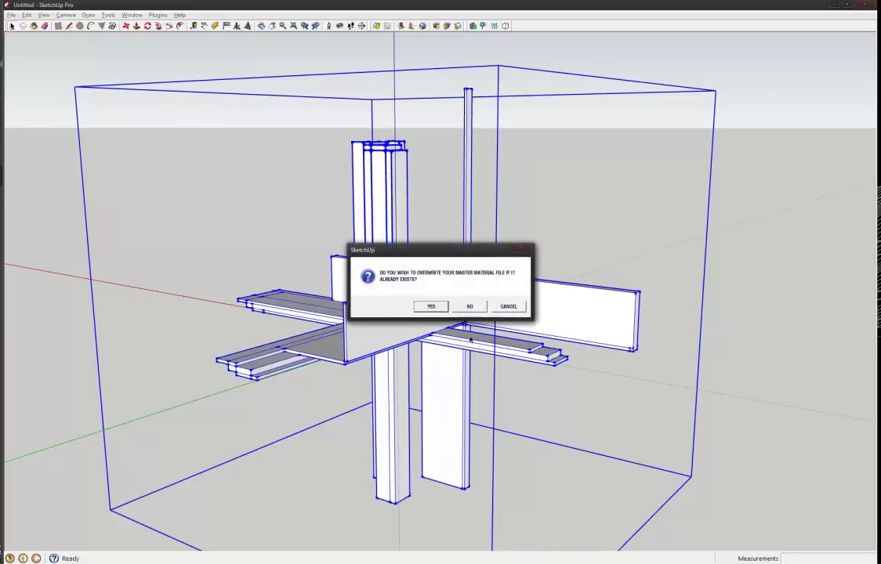
pyautogui.click(471, 307)
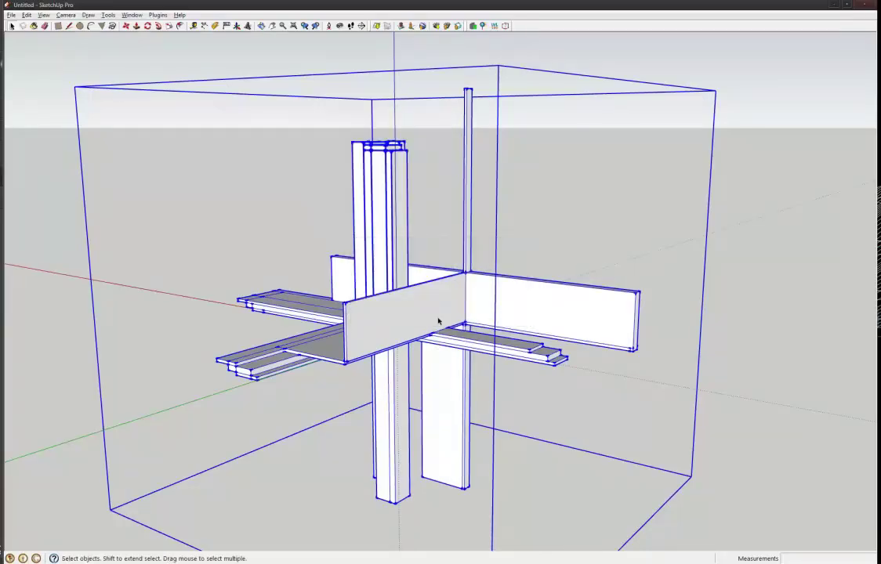
# Switch to CryENGINE Sandbox, bring the whole re-exported component into view and reload the geometry
pyautogui.hotkey('alt', 'Tab')
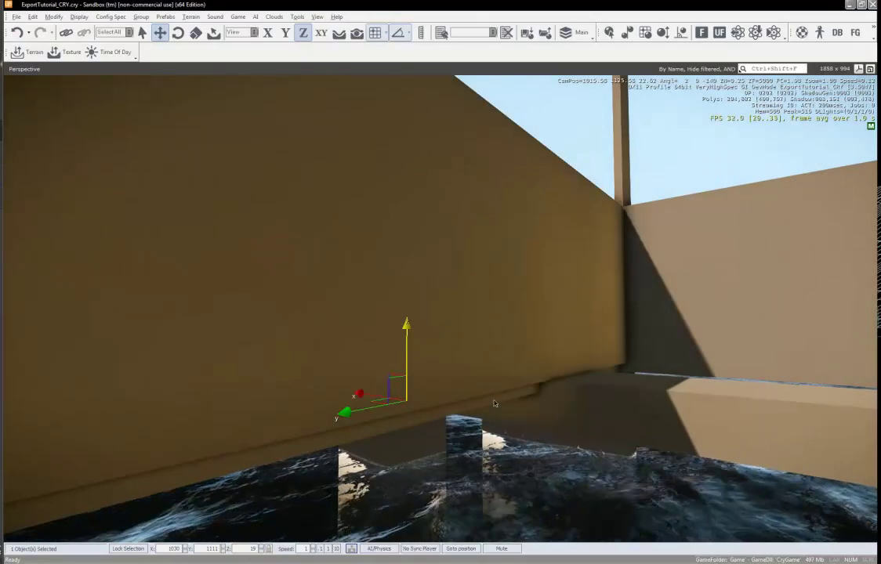
pyautogui.moveTo(477, 417)
pyautogui.mouseDown(button='right')
pyautogui.moveTo(484, 416)
pyautogui.moveTo(477, 416)
pyautogui.mouseUp(button='right')
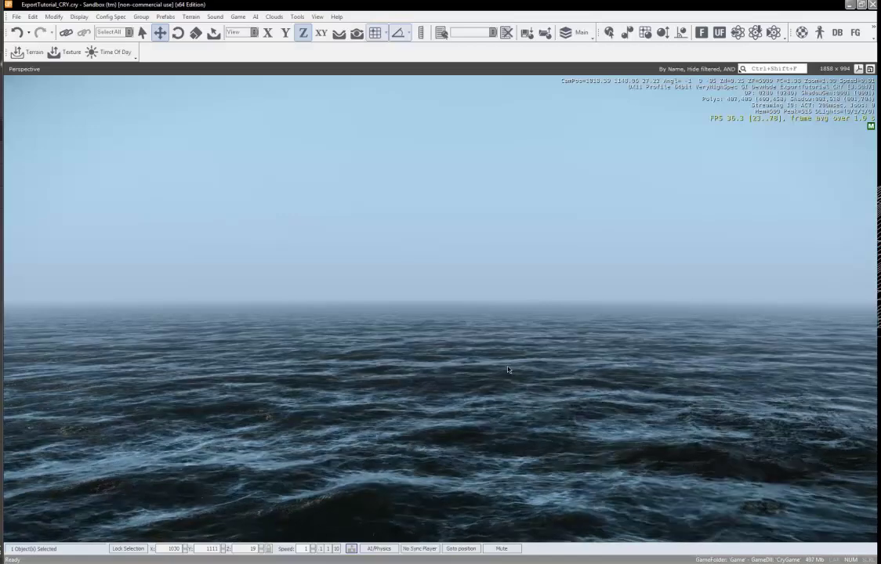
pyautogui.moveTo(507, 370); pyautogui.dragTo(474, 382, button='right')
pyautogui.press('w')
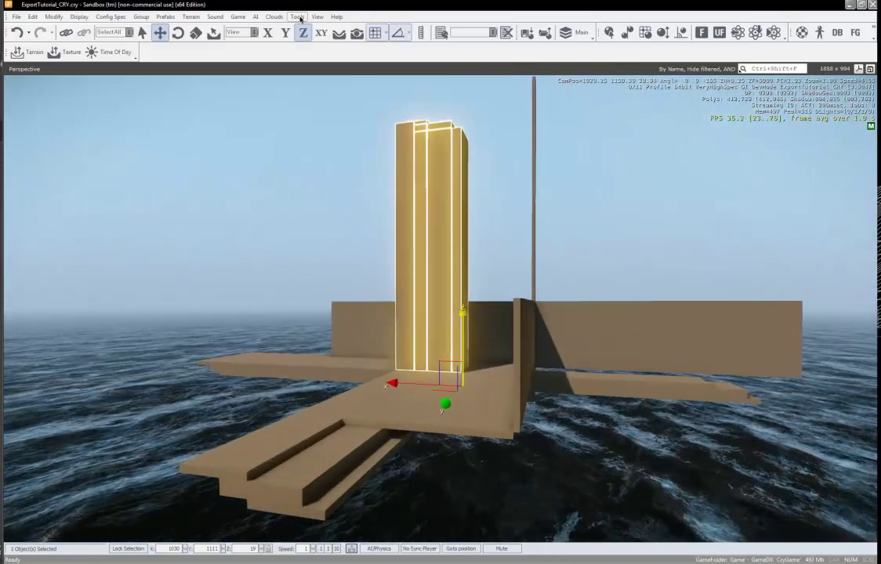
pyautogui.click(298, 17)
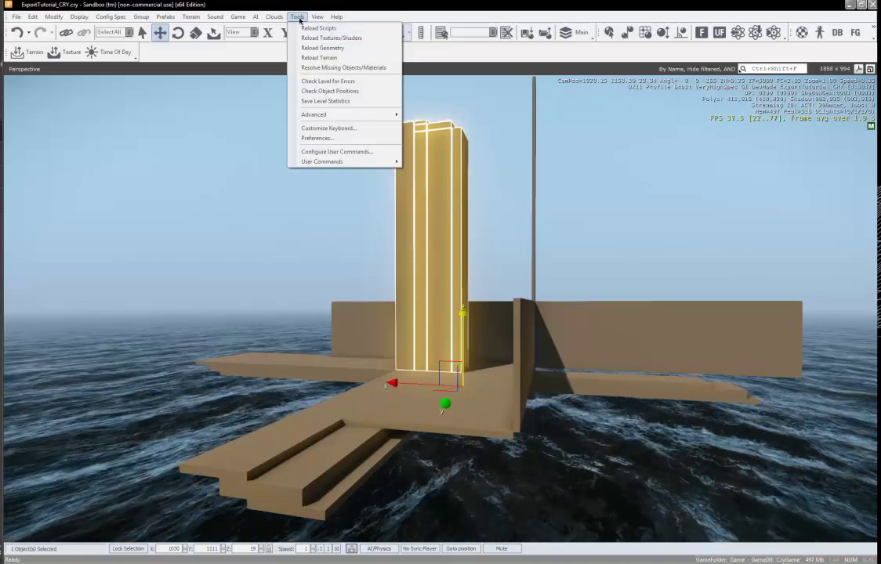
pyautogui.click(348, 49)
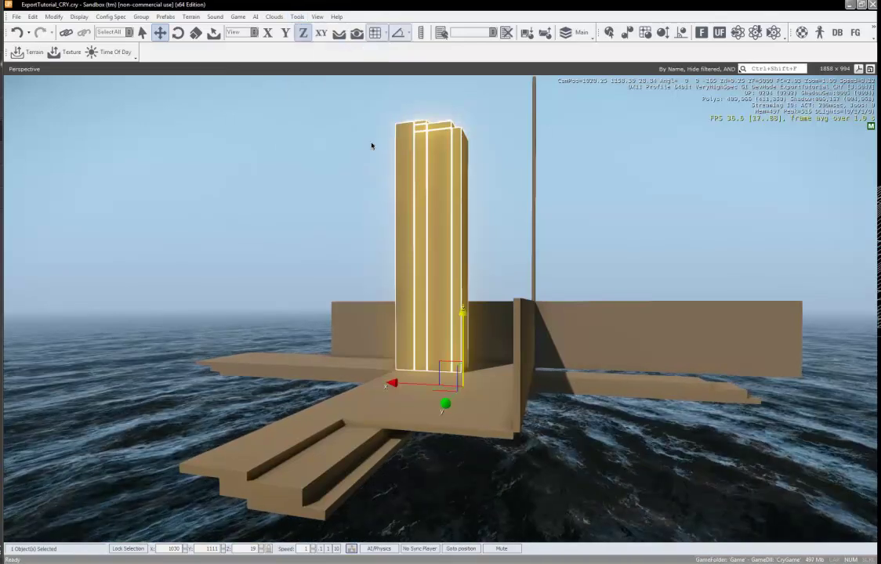